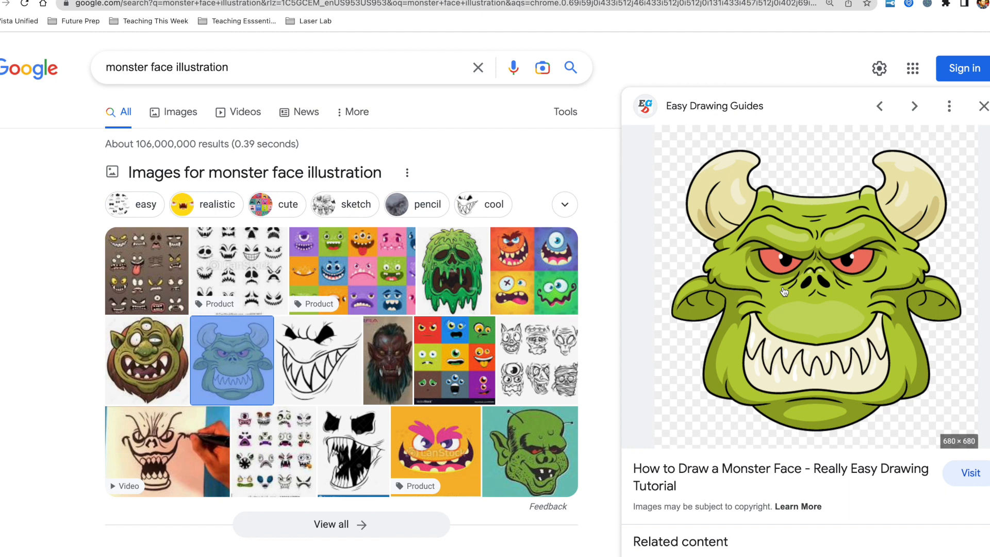
Save the large green monster image to the Desktop under the name "monster face".
{"action": "right_click", "coordinate": [864, 311]}
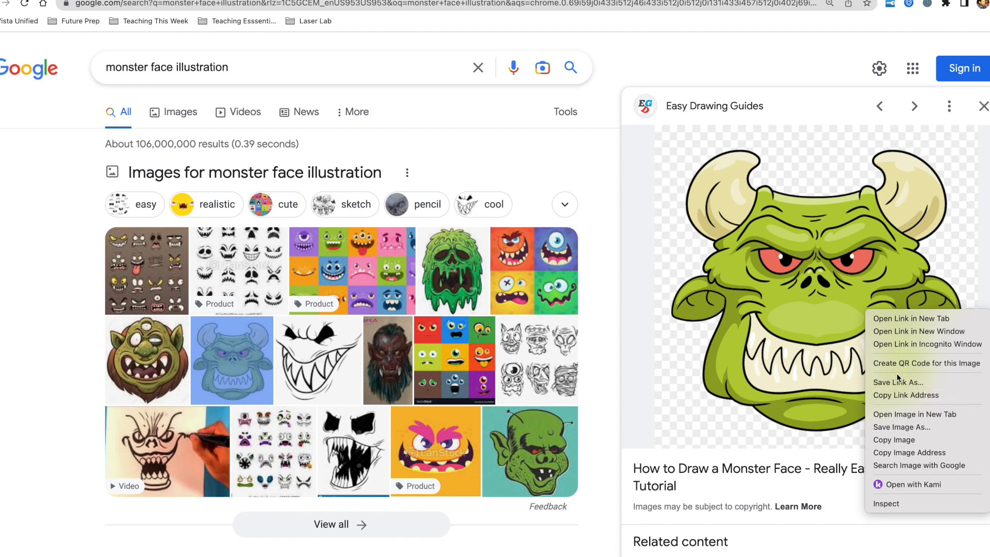
{"action": "left_click", "coordinate": [902, 428]}
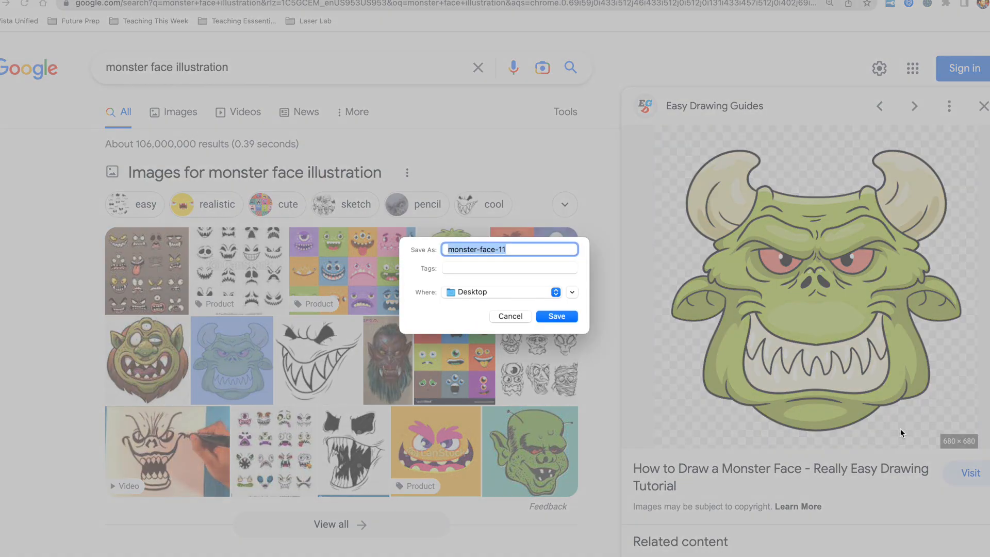
{"action": "type", "text": "m"}
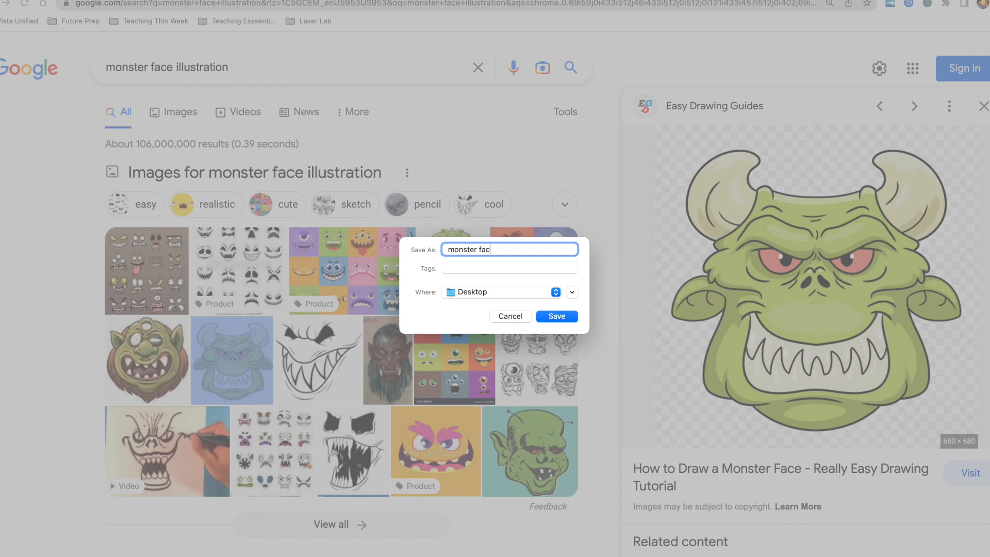
{"action": "left_click", "coordinate": [555, 317]}
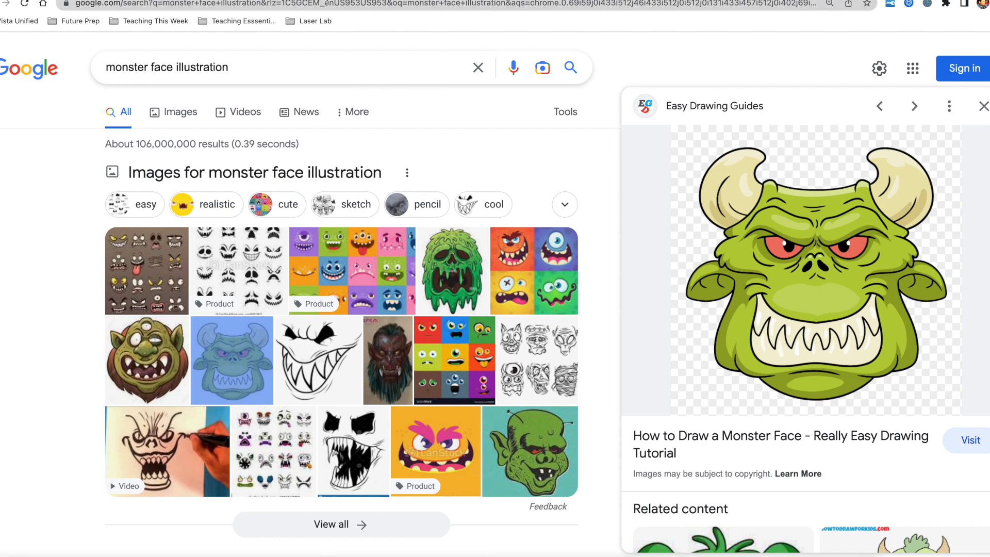
Open photopea.com in a new browser tab and load monster face.webp from the Desktop.
{"action": "key", "text": "super+t"}
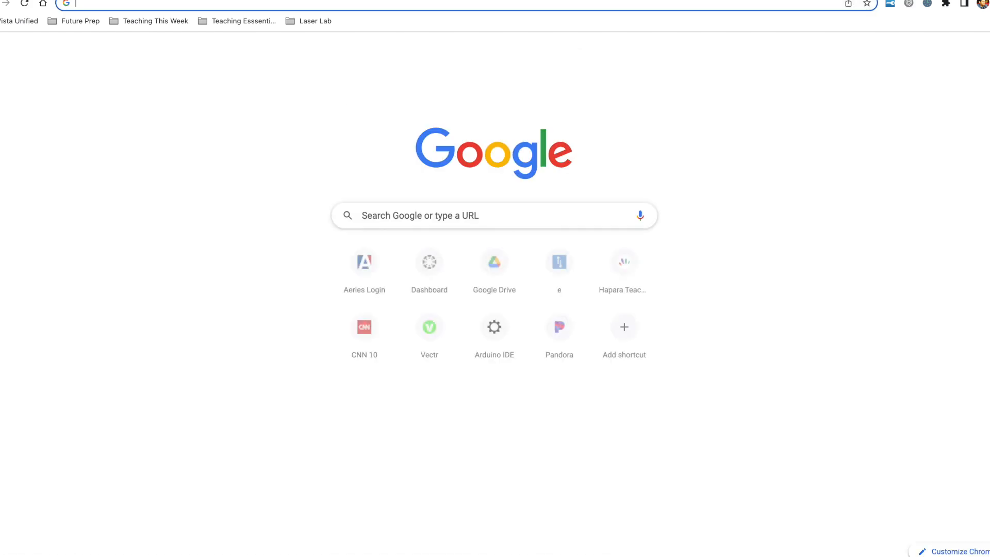
{"action": "type", "text": "photopea.com"}
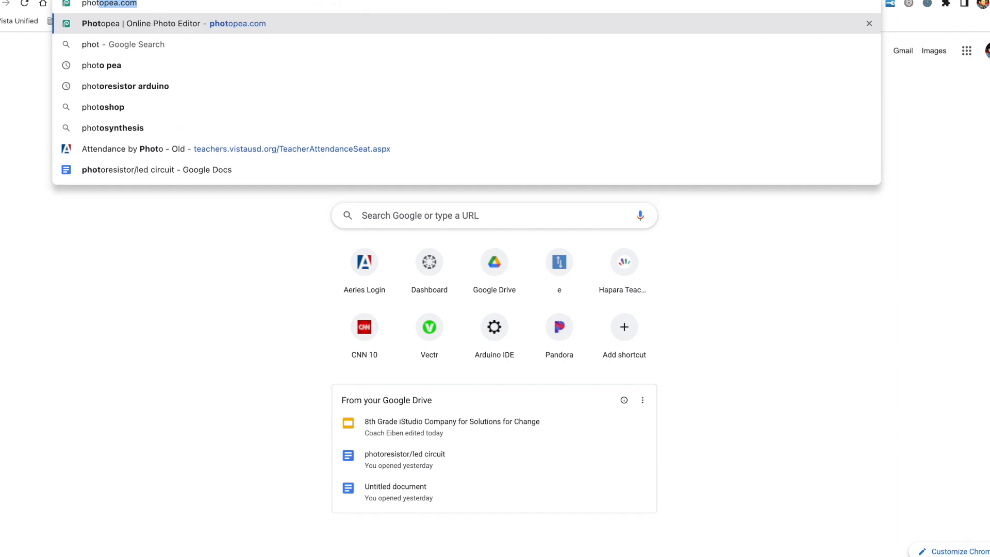
{"action": "key", "text": "Return"}
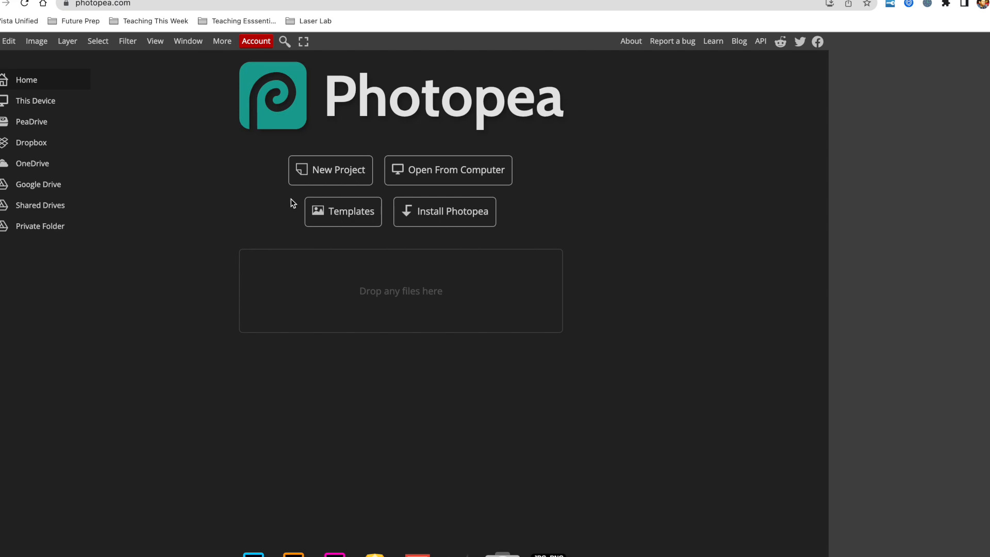
{"action": "left_click", "coordinate": [457, 176]}
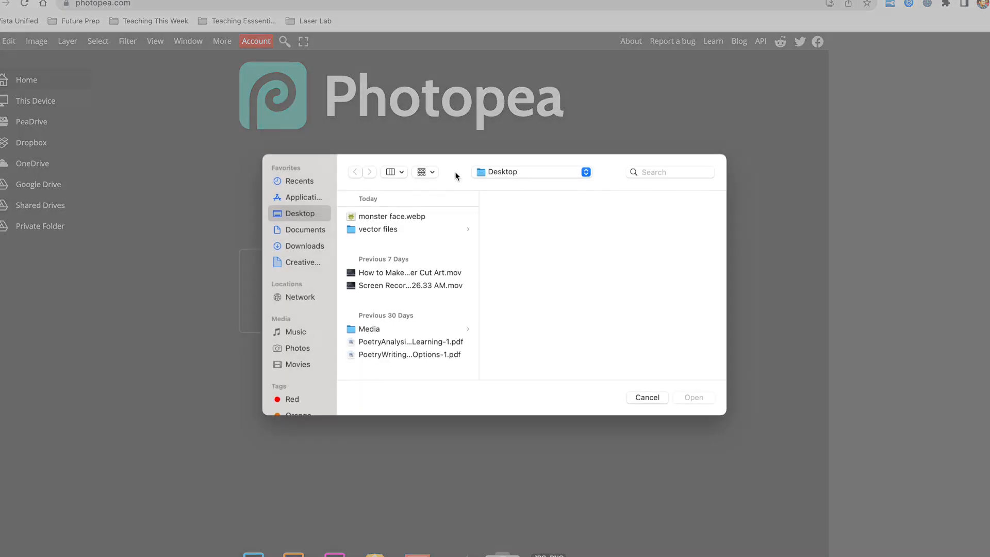
{"action": "left_click", "coordinate": [405, 220]}
{"action": "double_click", "coordinate": [404, 221]}
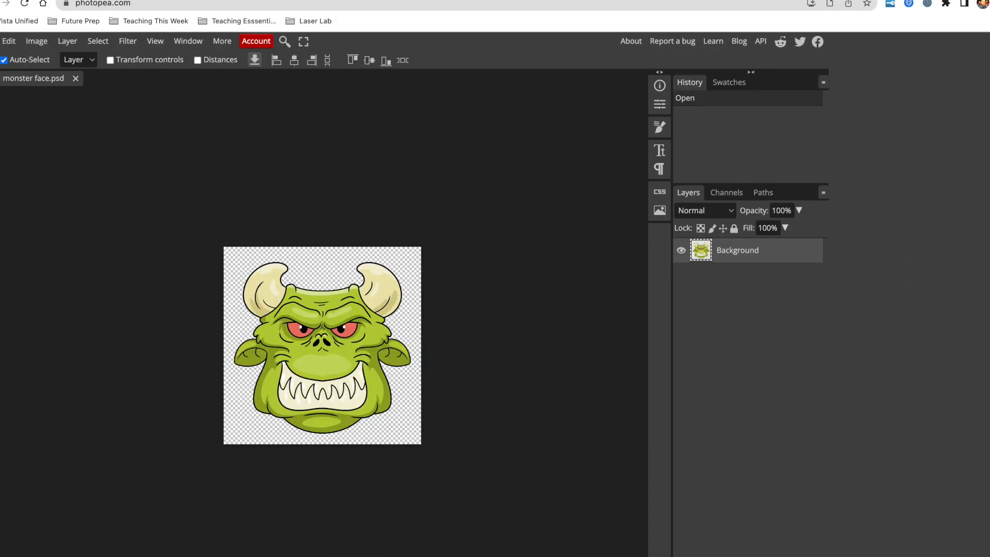
Apply a Black & White adjustment to the monster image with the default colour values.
{"action": "left_click", "coordinate": [29, 43]}
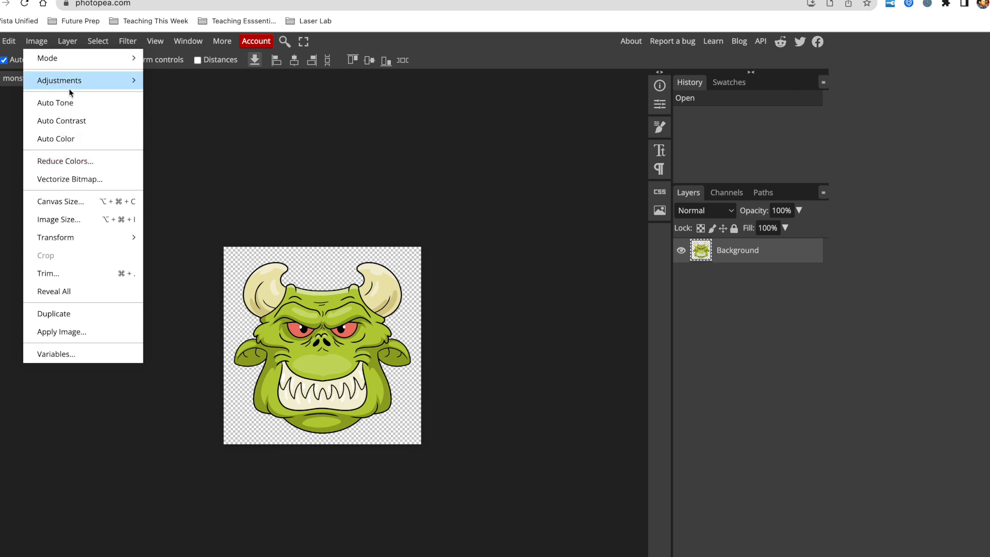
{"action": "mouse_move", "coordinate": [82, 82]}
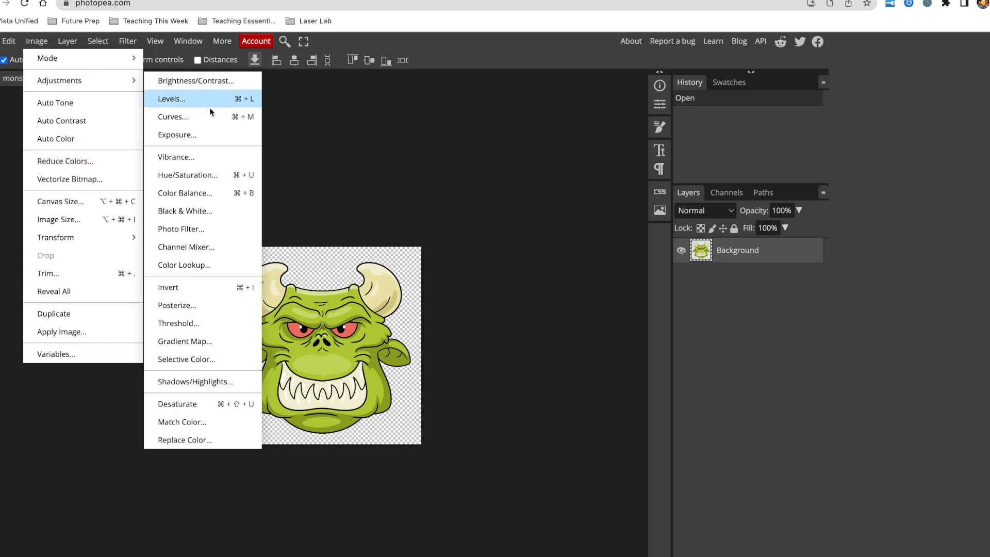
{"action": "left_click", "coordinate": [204, 211]}
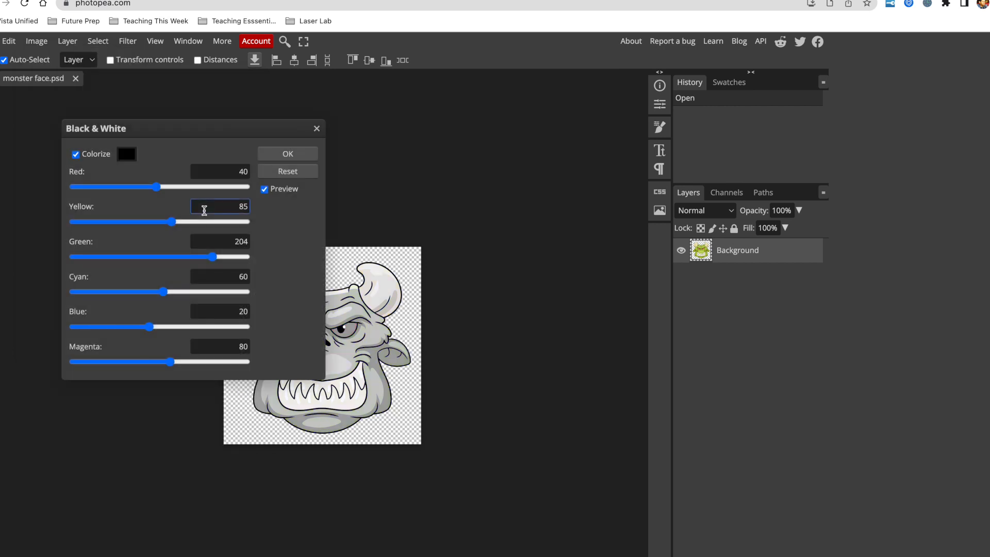
{"action": "left_click", "coordinate": [281, 158]}
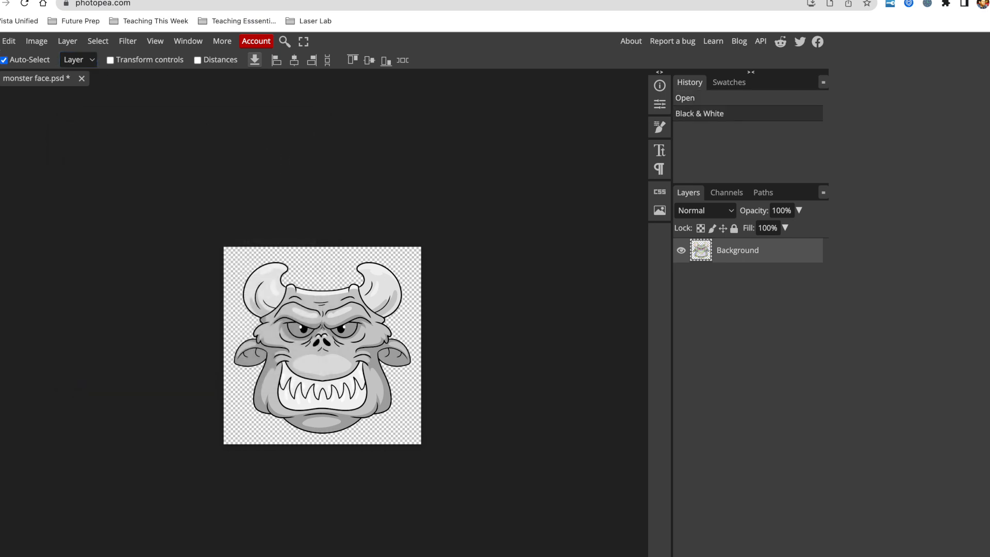
Export the grayscale monster image as a PNG at 680 × 680 px and 100% quality.
{"action": "left_click", "coordinate": [0, 41]}
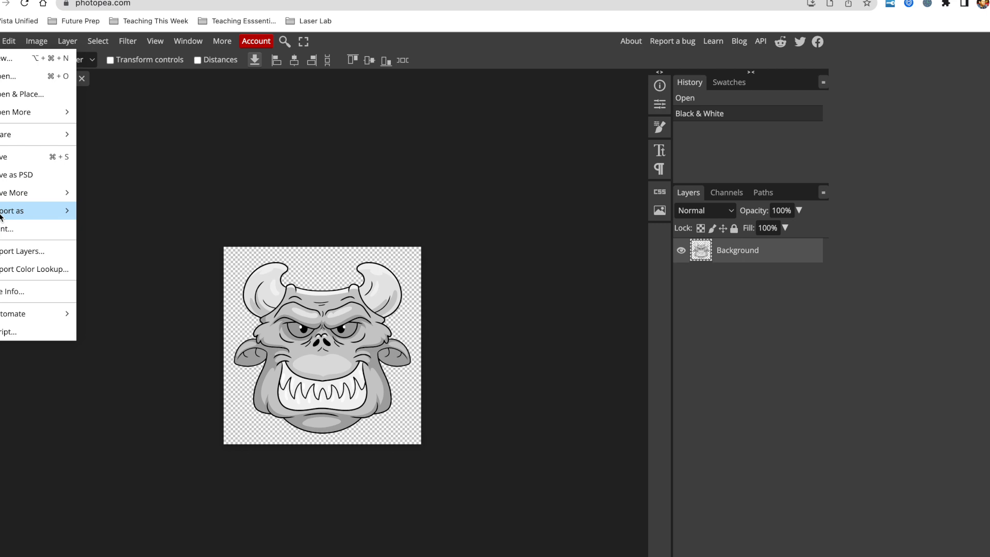
{"action": "mouse_move", "coordinate": [2, 215]}
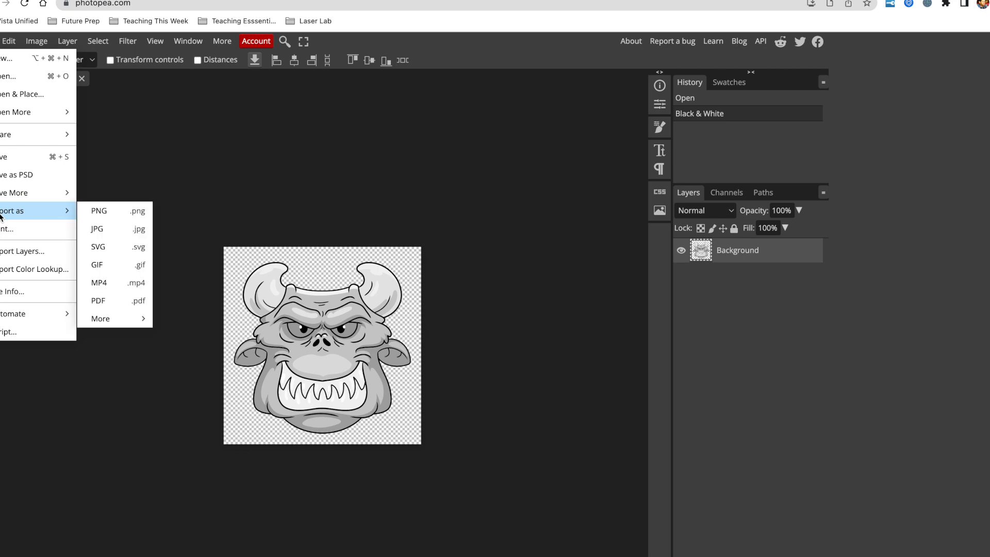
{"action": "left_click", "coordinate": [100, 216]}
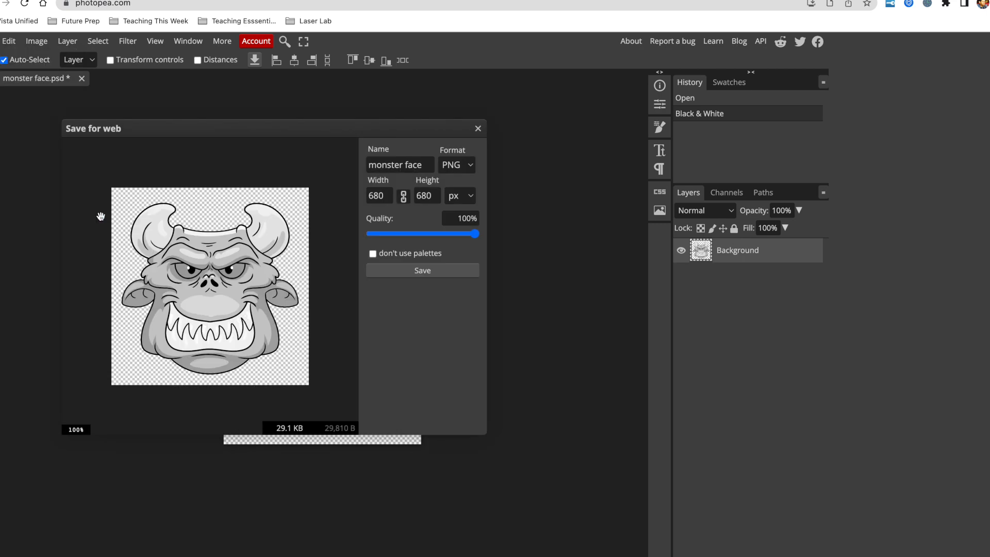
{"action": "left_click", "coordinate": [394, 271]}
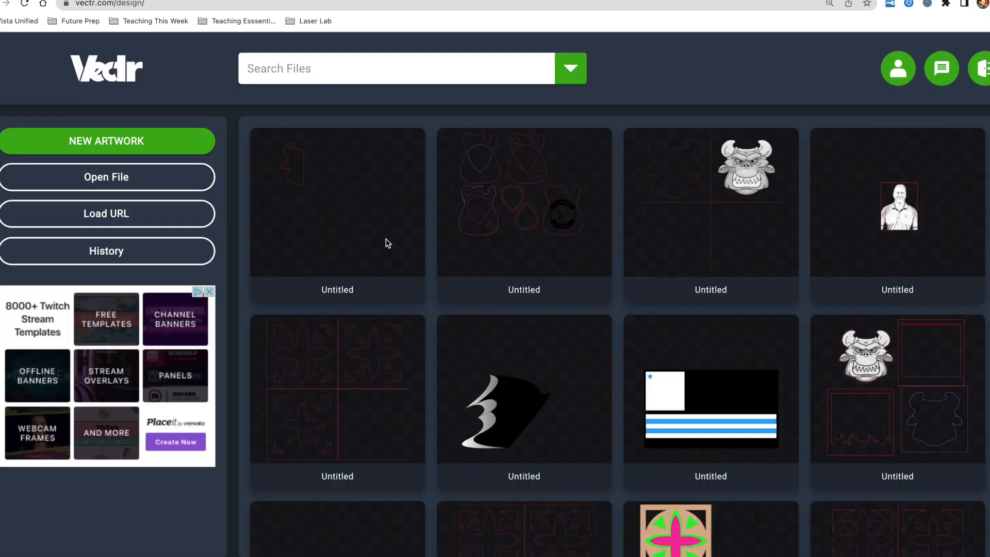
In Vectr, create a new artwork named "monster" with a 900 × 900 px canvas.
{"action": "left_click", "coordinate": [159, 147]}
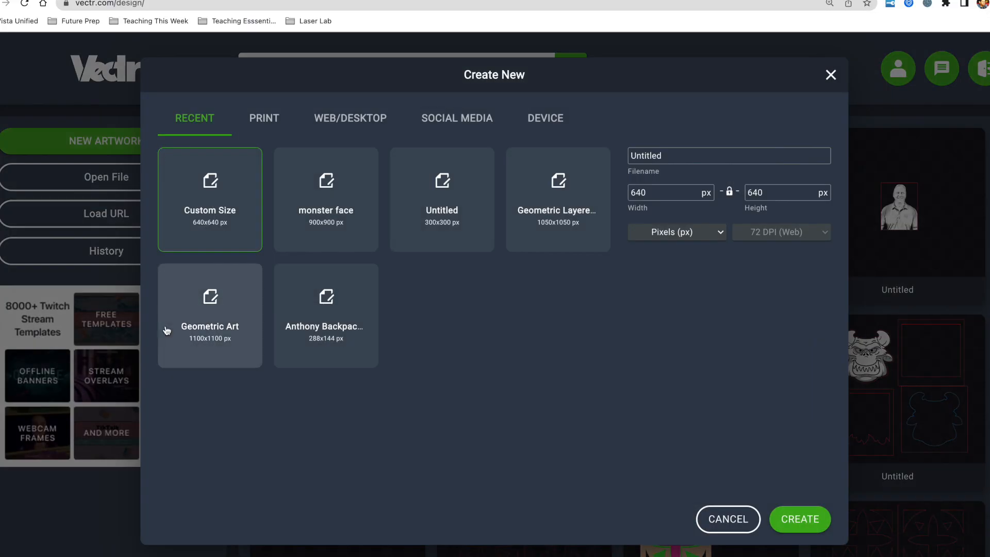
{"action": "left_click", "coordinate": [659, 156]}
{"action": "double_click", "coordinate": [659, 156]}
{"action": "type", "text": "mons"}
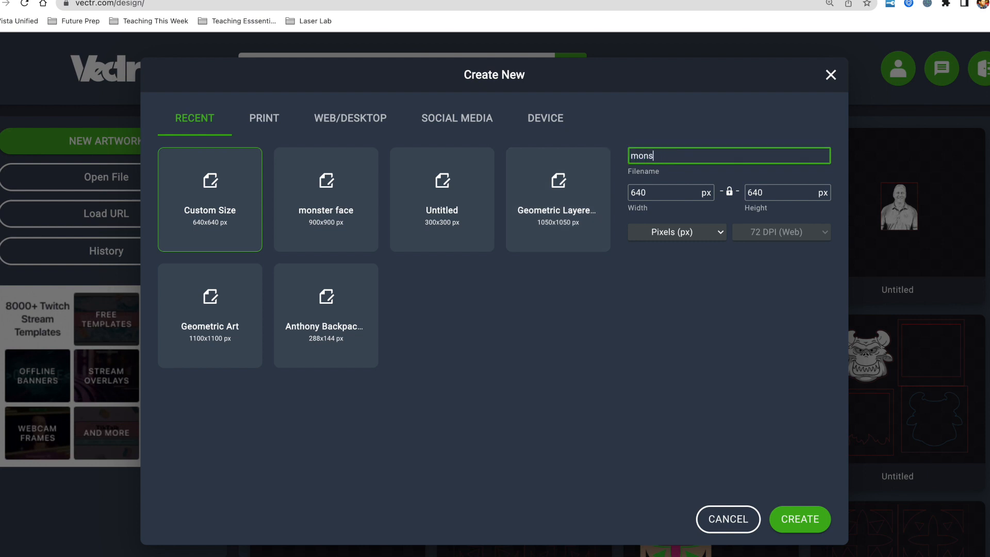
{"action": "type", "text": "ter"}
{"action": "double_click", "coordinate": [658, 192]}
{"action": "type", "text": "90"}
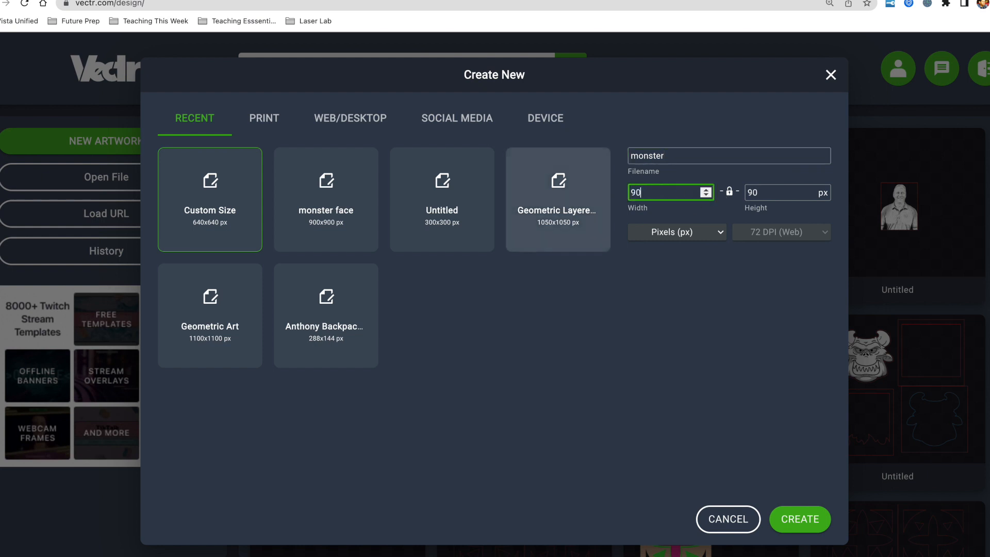
{"action": "type", "text": "0"}
{"action": "left_click", "coordinate": [680, 301]}
{"action": "left_click", "coordinate": [811, 512]}
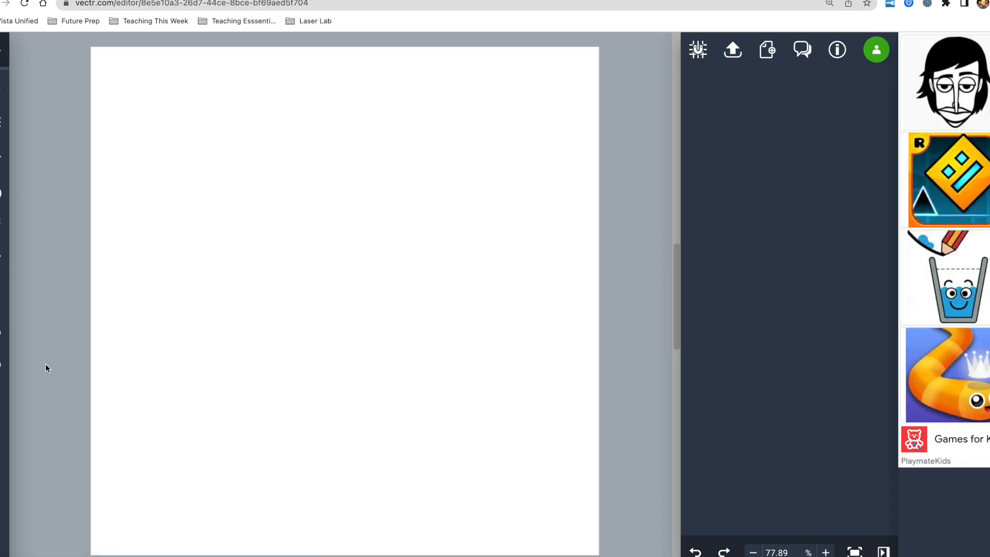
Upload monster face.png from the Downloads folder onto the blank canvas.
{"action": "left_click", "coordinate": [1, 332]}
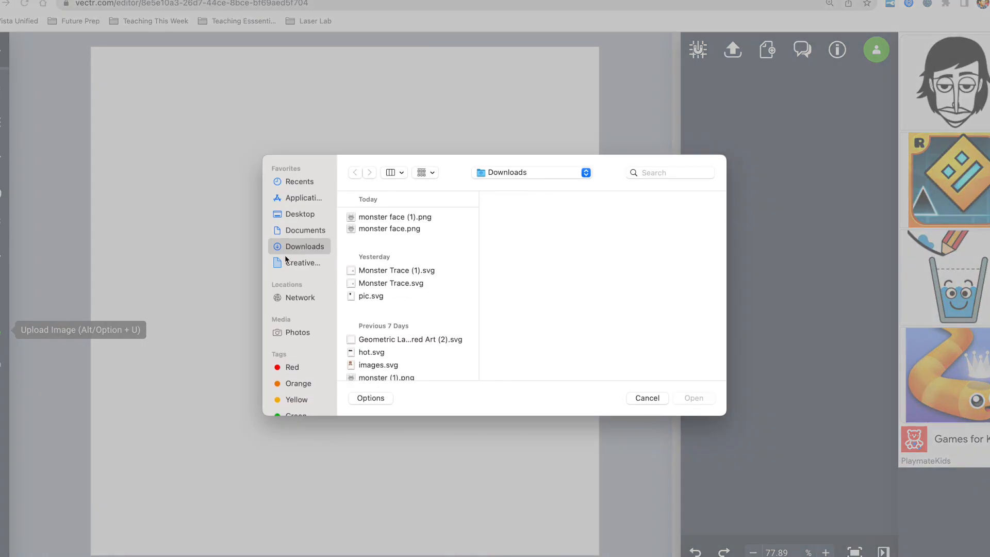
{"action": "left_click", "coordinate": [368, 230]}
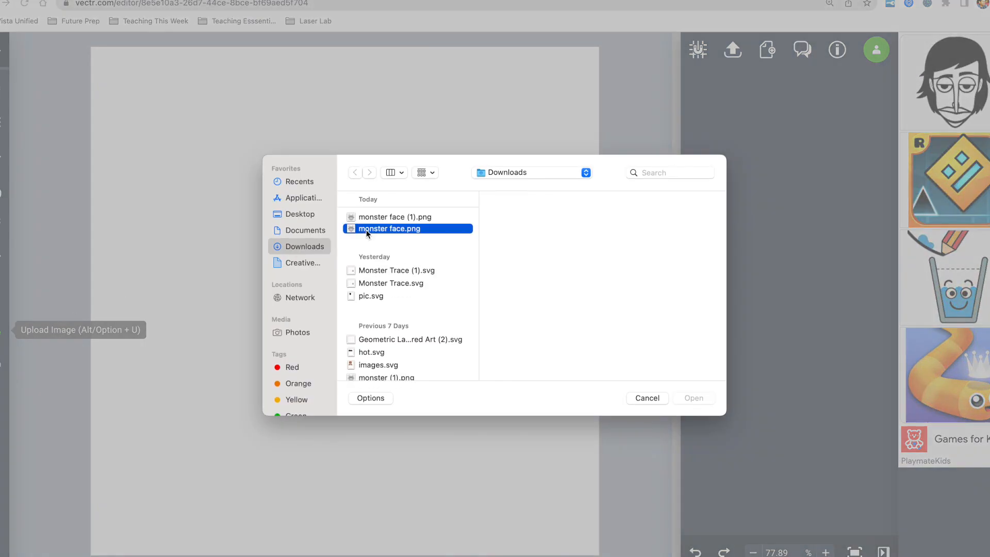
{"action": "left_click", "coordinate": [689, 399]}
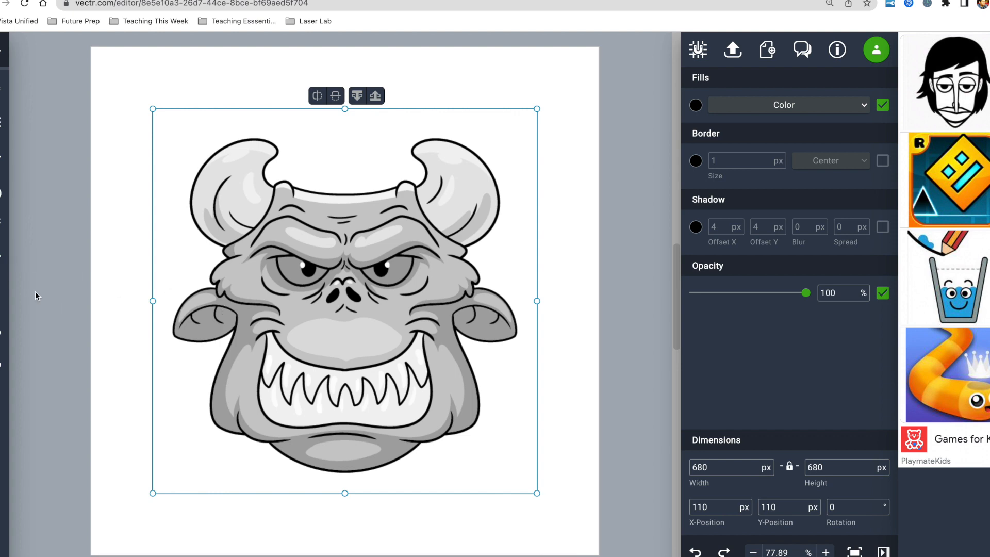
Start a Pen tool outline just outside the monster's chin and trace up its left jaw to below the ear.
{"action": "left_click", "coordinate": [1, 225]}
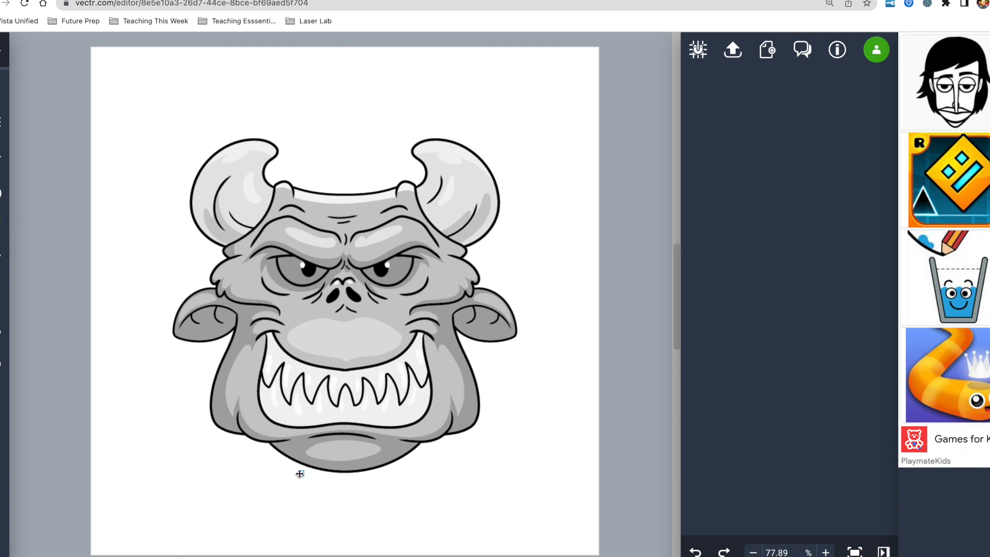
{"action": "left_click", "coordinate": [267, 451]}
{"action": "left_click", "coordinate": [240, 439]}
{"action": "left_click", "coordinate": [200, 433]}
{"action": "left_click", "coordinate": [200, 427]}
{"action": "left_click", "coordinate": [196, 389]}
{"action": "left_click", "coordinate": [221, 341]}
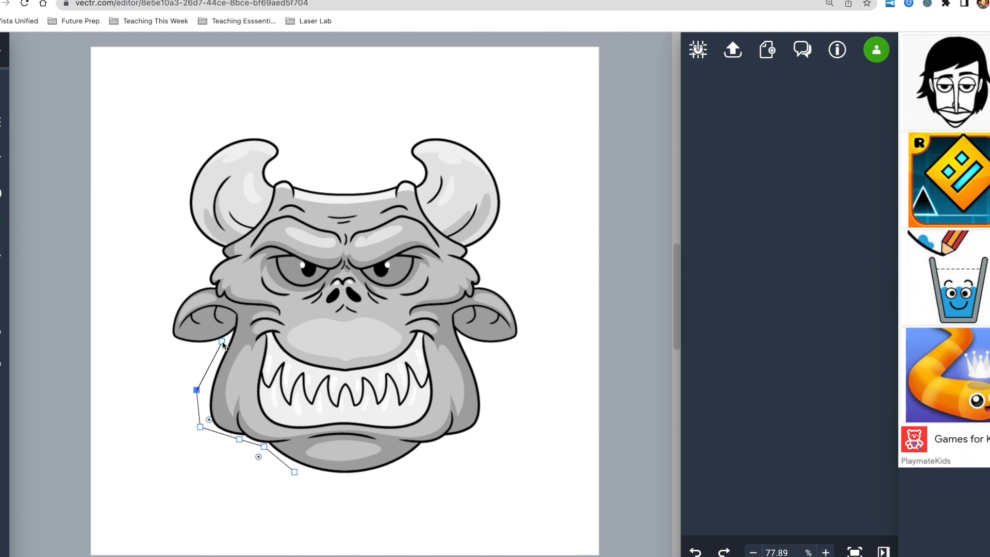
Continue the pen outline around the monster's left ear and up the side of the head to the horn's base.
{"action": "left_click", "coordinate": [205, 347]}
{"action": "left_click_drag", "start_coordinate": [172, 340], "coordinate": [161, 329]}
{"action": "left_click", "coordinate": [176, 301]}
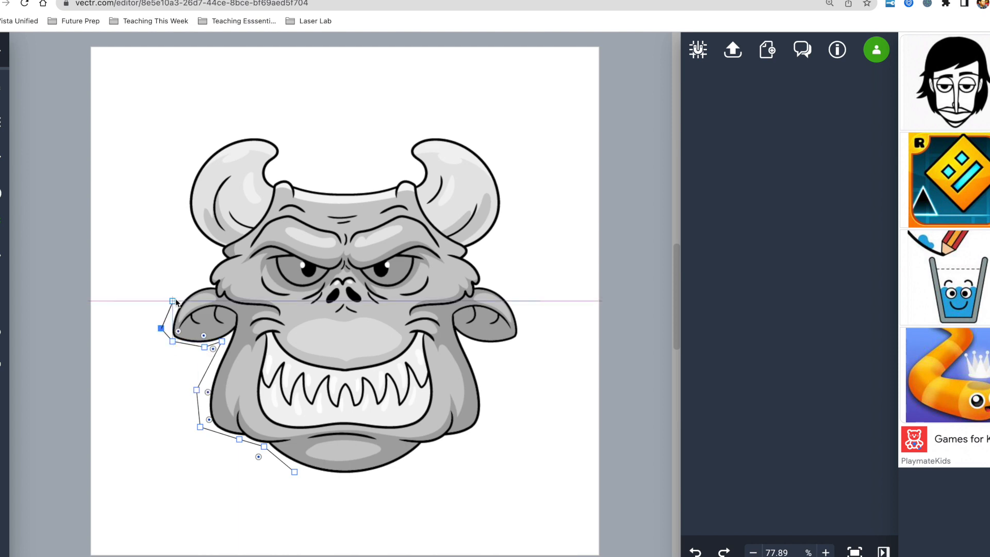
{"action": "left_click_drag", "start_coordinate": [196, 284], "coordinate": [218, 260]}
{"action": "left_click", "coordinate": [211, 247]}
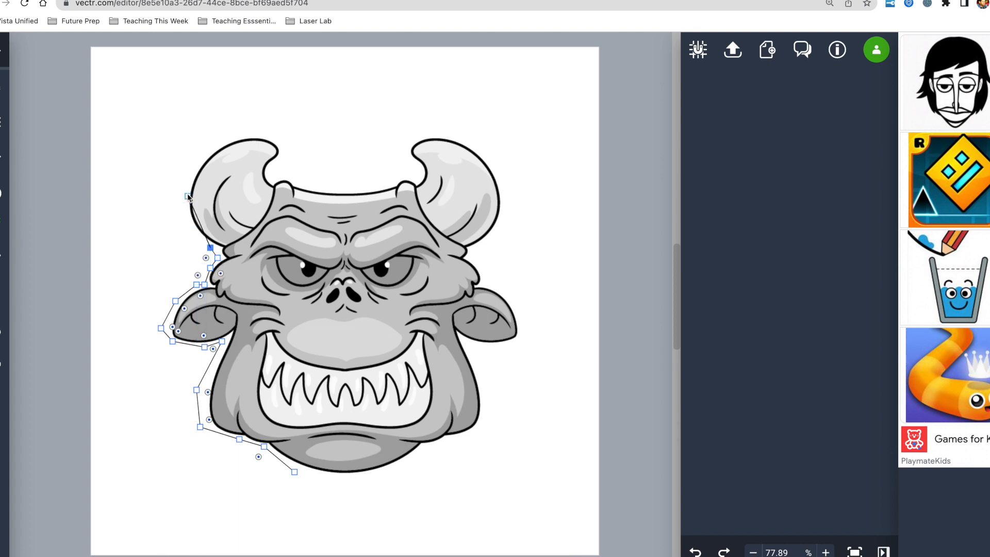
Trace the pen outline around the outside of the left horn, over its tip and back down its inner edge.
{"action": "left_click", "coordinate": [172, 201]}
{"action": "left_click", "coordinate": [210, 150]}
{"action": "left_click", "coordinate": [263, 126]}
{"action": "left_click", "coordinate": [284, 145]}
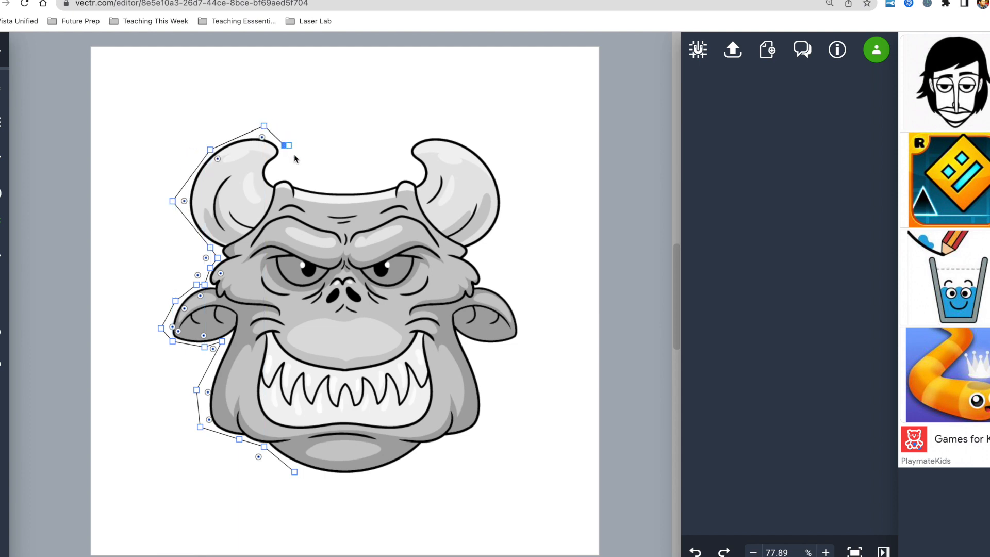
{"action": "left_click", "coordinate": [284, 157]}
{"action": "left_click", "coordinate": [270, 169]}
Trace the forehead to the face's centre, run straight down below the chin and close the half-face outline, about 325 × 627 px.
{"action": "left_click", "coordinate": [292, 174]}
{"action": "left_click", "coordinate": [298, 182]}
{"action": "left_click", "coordinate": [320, 187]}
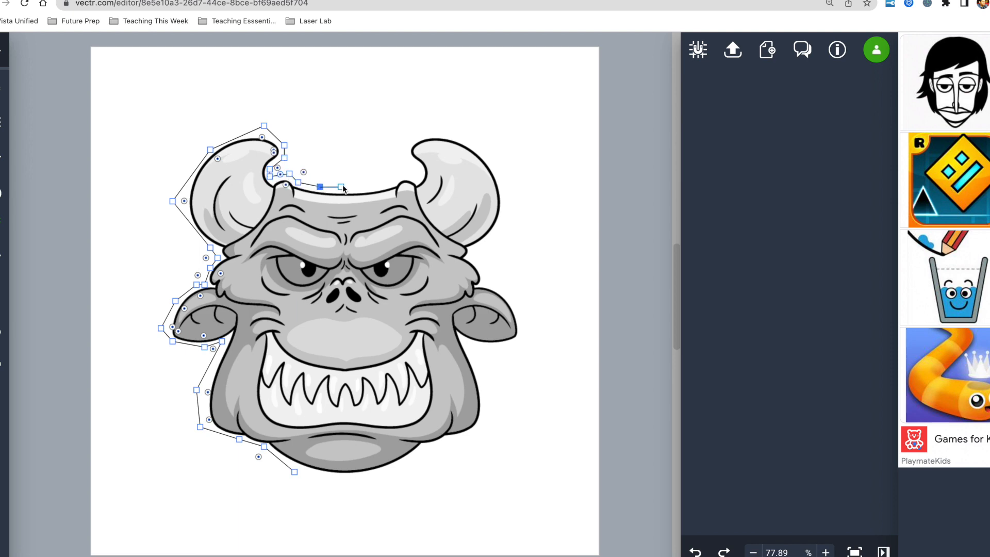
{"action": "left_click", "coordinate": [345, 186]}
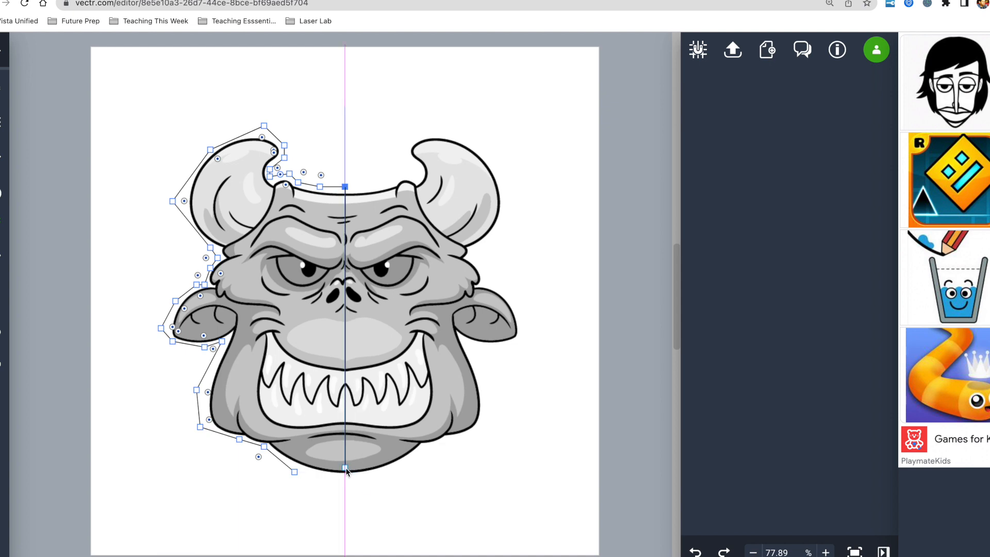
{"action": "left_click", "coordinate": [345, 480]}
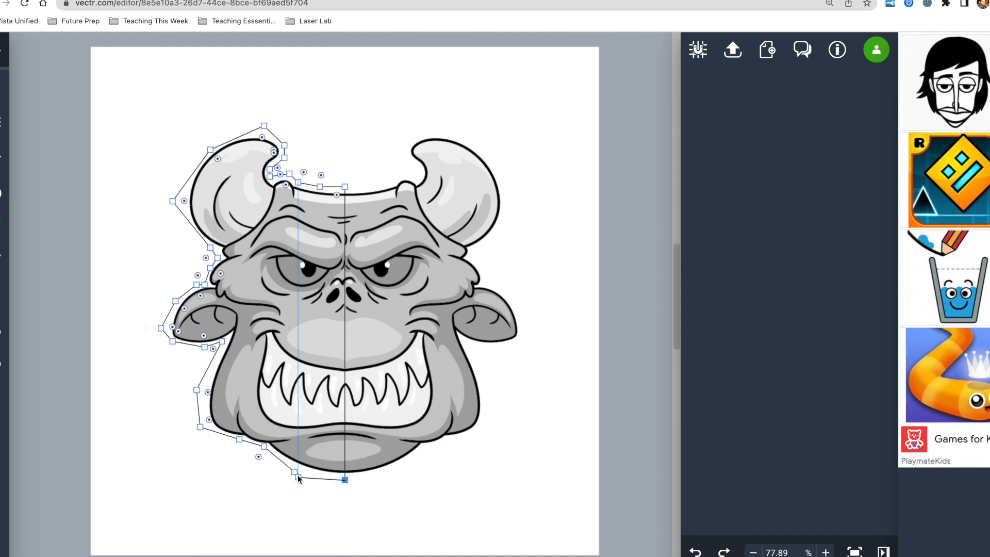
{"action": "left_click", "coordinate": [296, 474]}
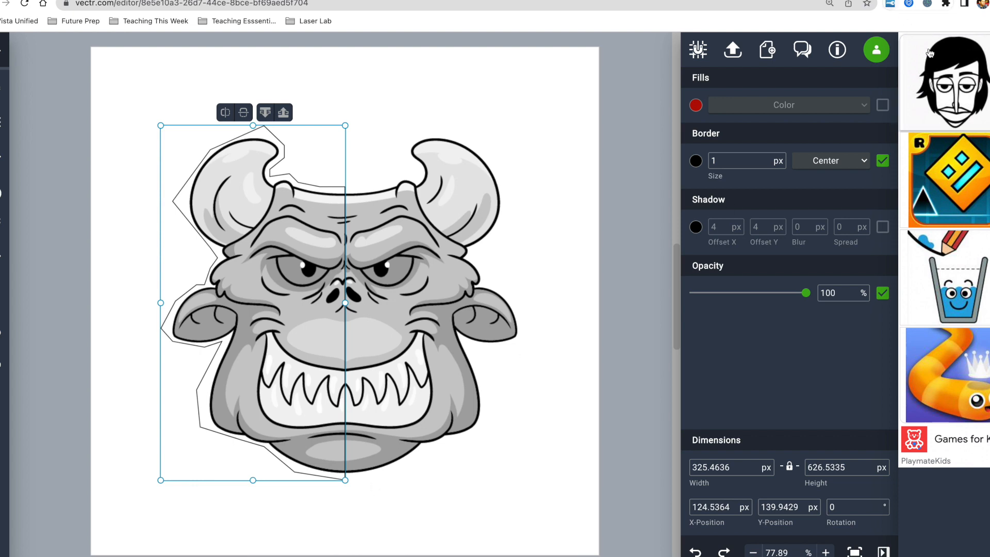
Set the half-face outline's border colour to red (#F72F3A) and deselect the shape.
{"action": "left_click", "coordinate": [696, 160]}
{"action": "left_click", "coordinate": [528, 205]}
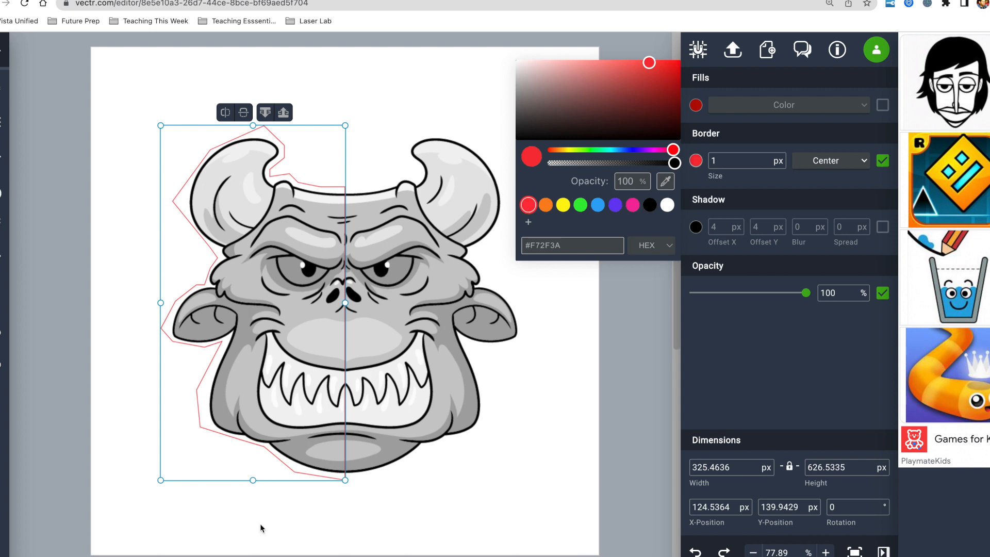
{"action": "left_click", "coordinate": [113, 391]}
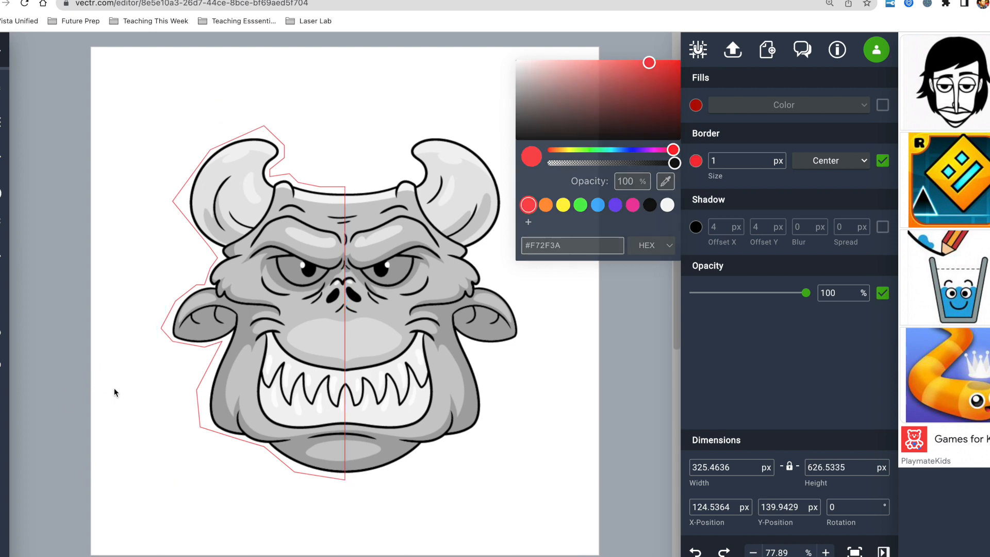
{"action": "scroll", "coordinate": [168, 325], "scroll_direction": "up", "scroll_amount": 1}
{"action": "scroll", "coordinate": [167, 325], "scroll_direction": "up", "scroll_amount": 2}
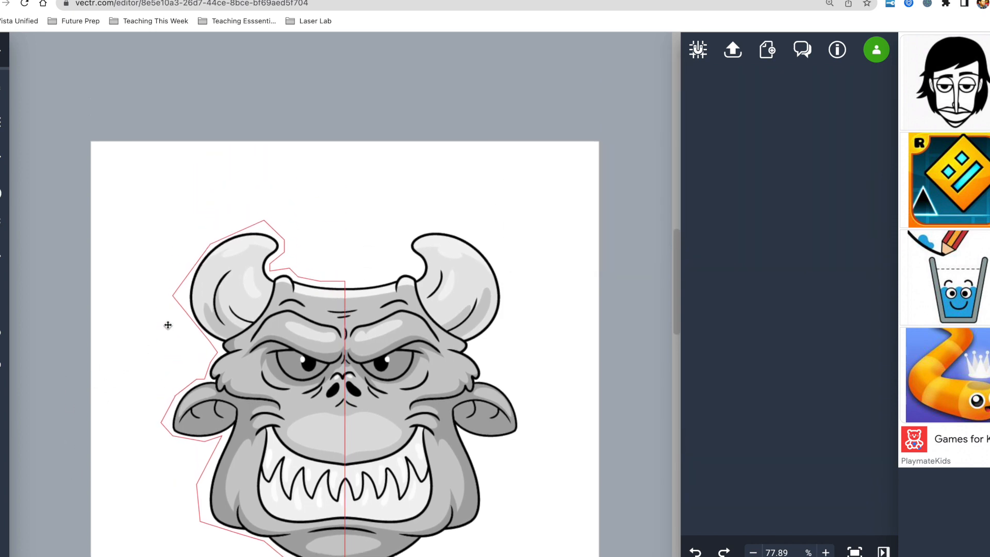
{"action": "scroll", "coordinate": [168, 325], "scroll_direction": "up", "scroll_amount": 2}
{"action": "scroll", "coordinate": [181, 294], "scroll_direction": "down", "scroll_amount": 1}
{"action": "scroll", "coordinate": [208, 258], "scroll_direction": "down", "scroll_amount": 15}
{"action": "scroll", "coordinate": [208, 257], "scroll_direction": "left", "scroll_amount": 1}
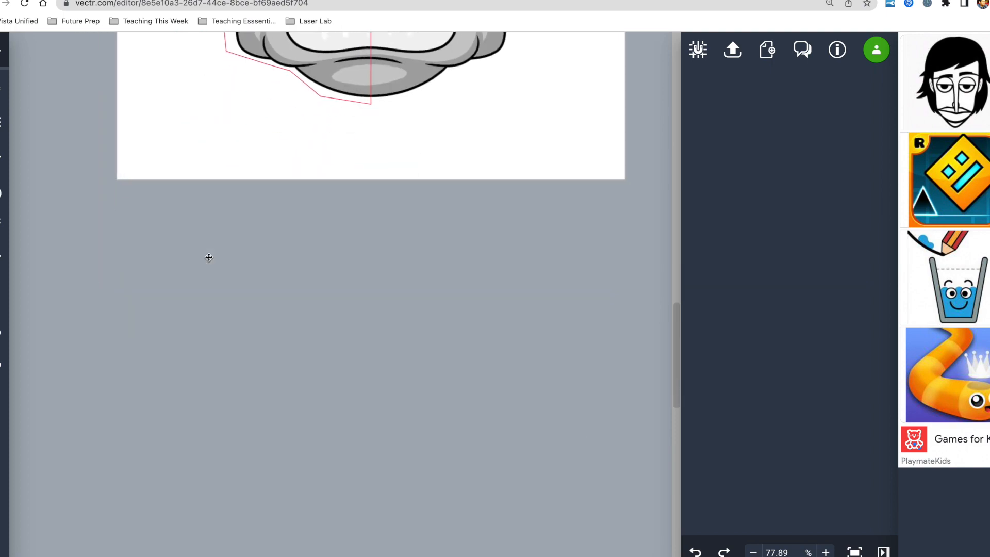
{"action": "scroll", "coordinate": [208, 257], "scroll_direction": "up", "scroll_amount": 15}
{"action": "scroll", "coordinate": [208, 258], "scroll_direction": "right", "scroll_amount": 1}
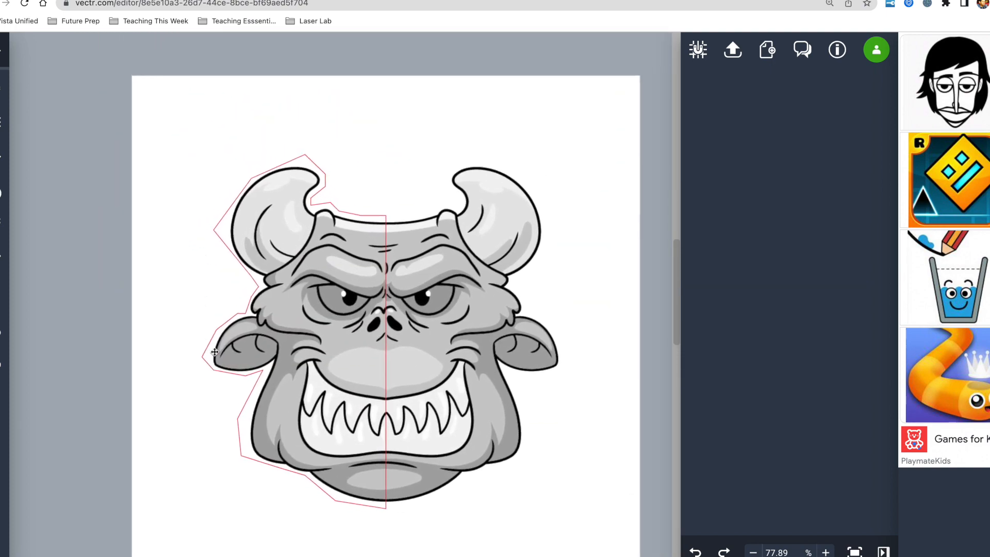
Open the half-face outline's points for editing, fit two points to the notch below the left horn and add one between them.
{"action": "scroll", "coordinate": [215, 352], "scroll_direction": "up", "scroll_amount": 6}
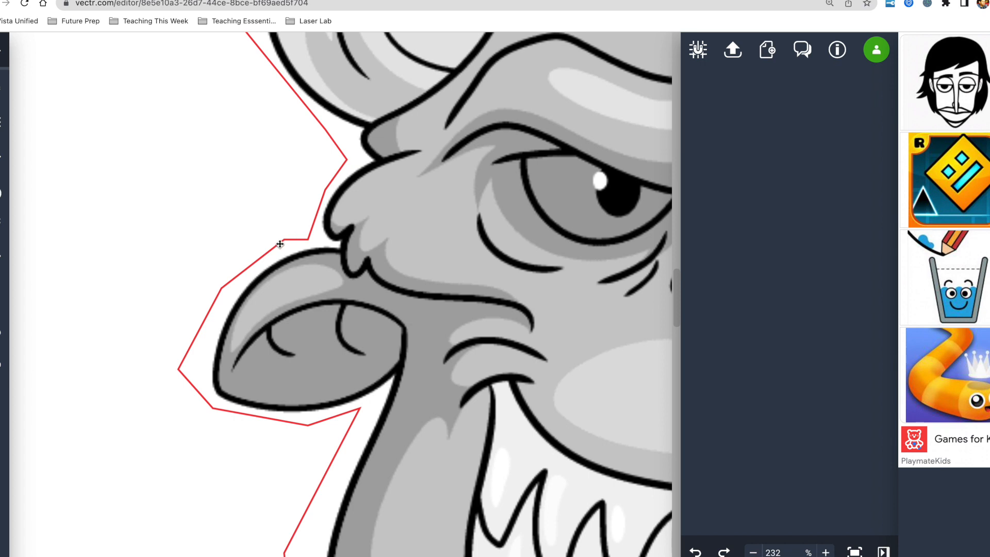
{"action": "left_click", "coordinate": [332, 180]}
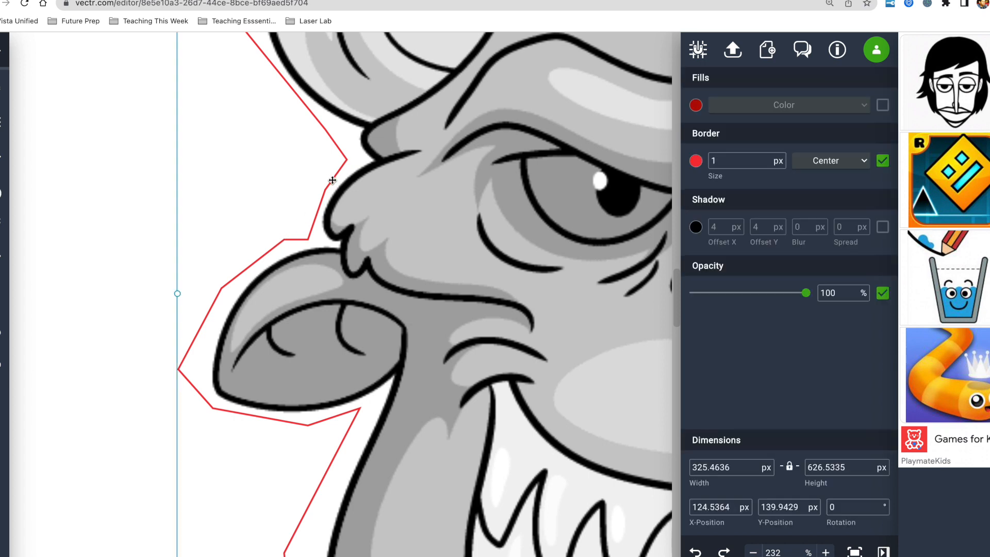
{"action": "left_click_drag", "start_coordinate": [348, 159], "coordinate": [373, 160]}
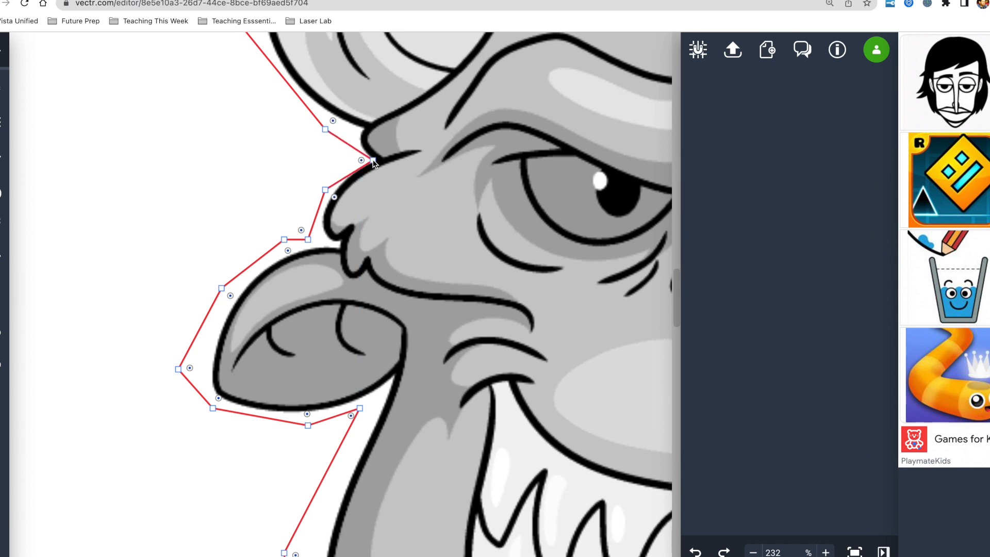
{"action": "scroll", "coordinate": [373, 162], "scroll_direction": "up", "scroll_amount": 5}
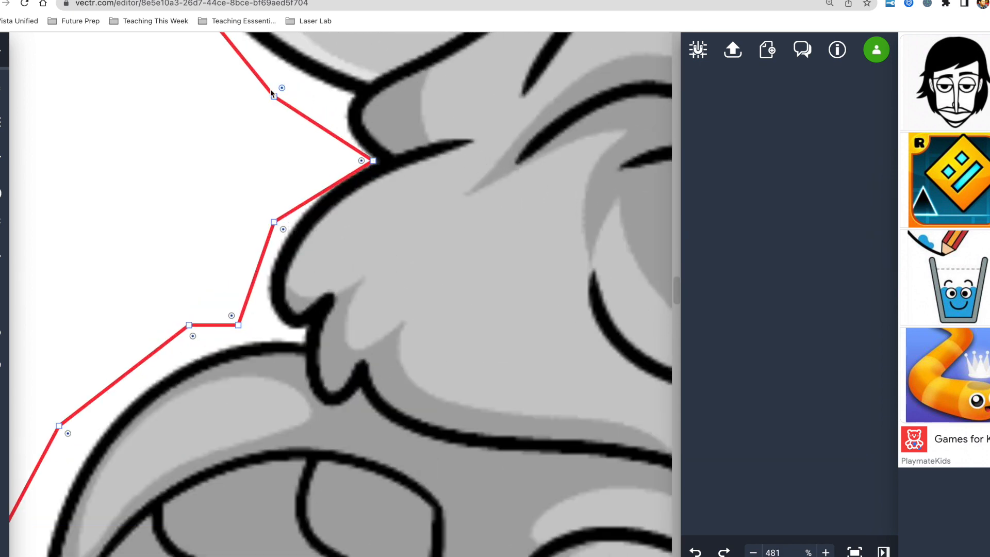
{"action": "left_click_drag", "start_coordinate": [276, 96], "coordinate": [356, 99]}
{"action": "left_click", "coordinate": [325, 102]}
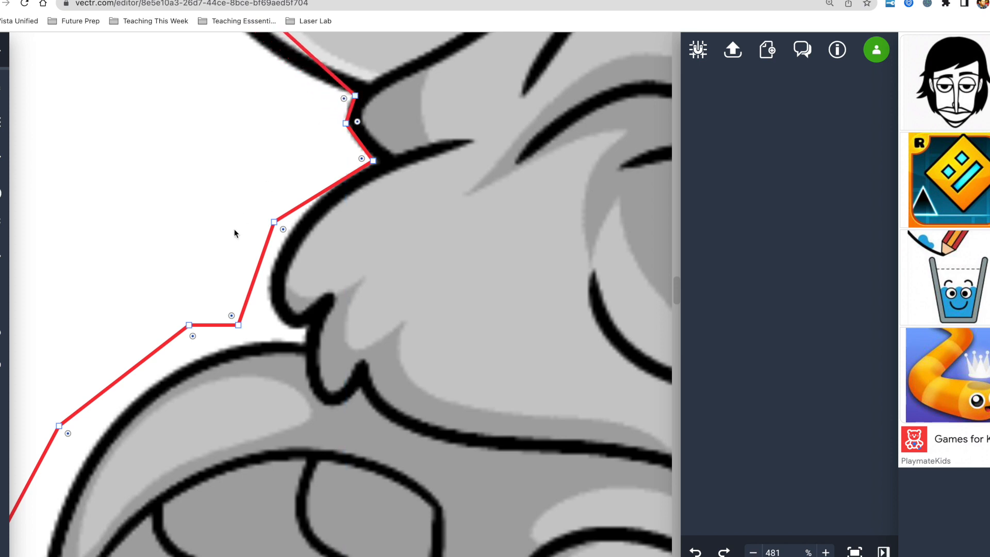
Fit the outline to the upper cheek fur, moving its points onto the edge and smoothing the curves there and in the notch above.
{"action": "left_click_drag", "start_coordinate": [275, 221], "coordinate": [314, 205]}
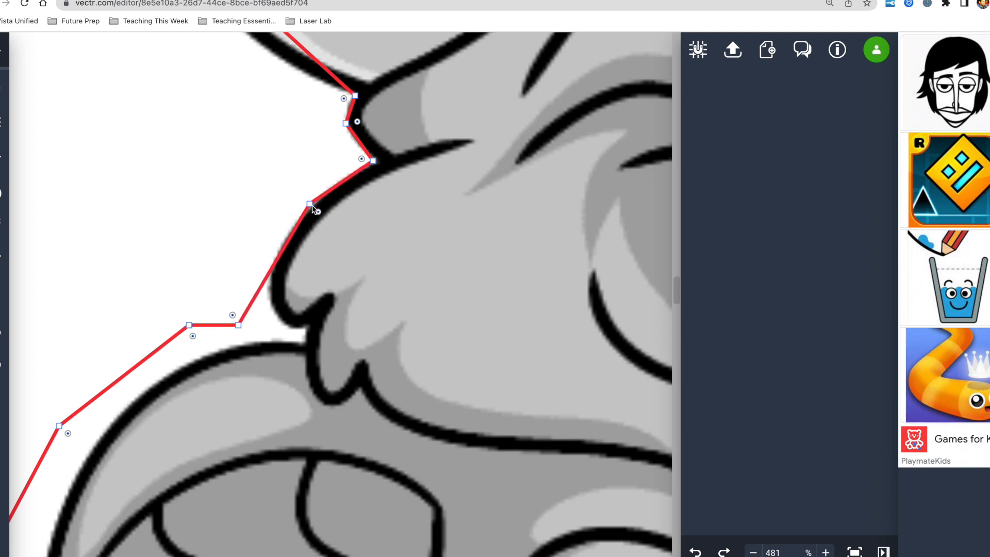
{"action": "left_click_drag", "start_coordinate": [239, 325], "coordinate": [271, 269]}
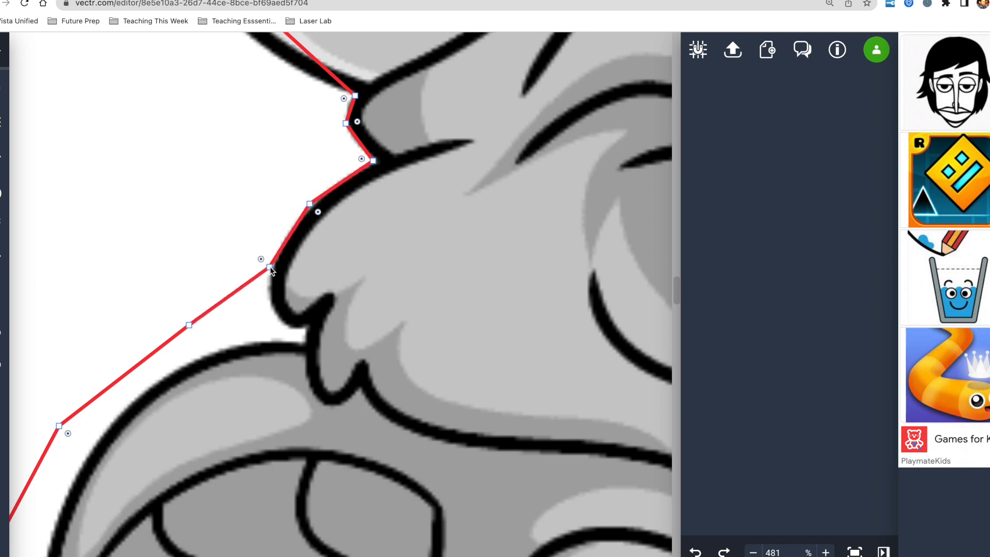
{"action": "double_click", "coordinate": [345, 124]}
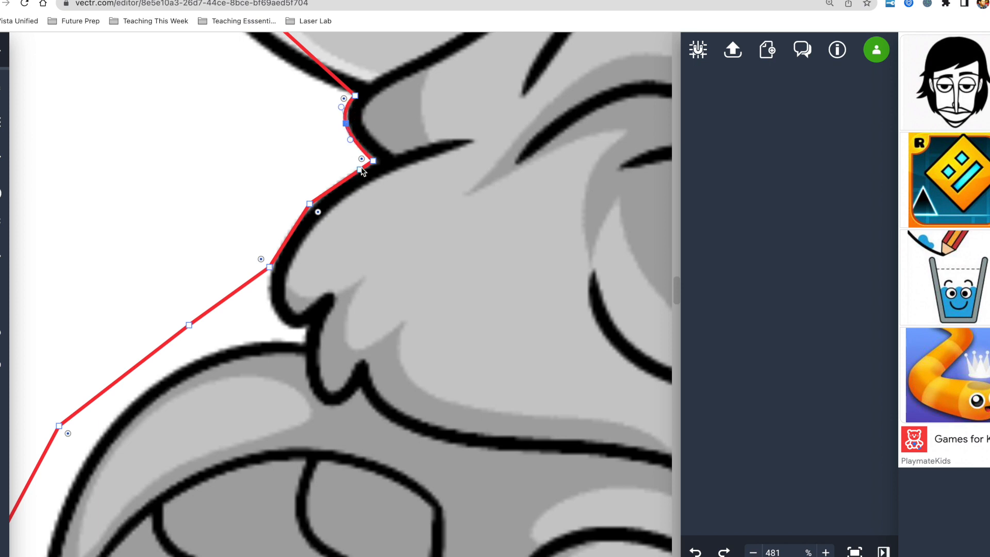
{"action": "left_click", "coordinate": [309, 204]}
{"action": "left_click_drag", "start_coordinate": [308, 205], "coordinate": [309, 209]}
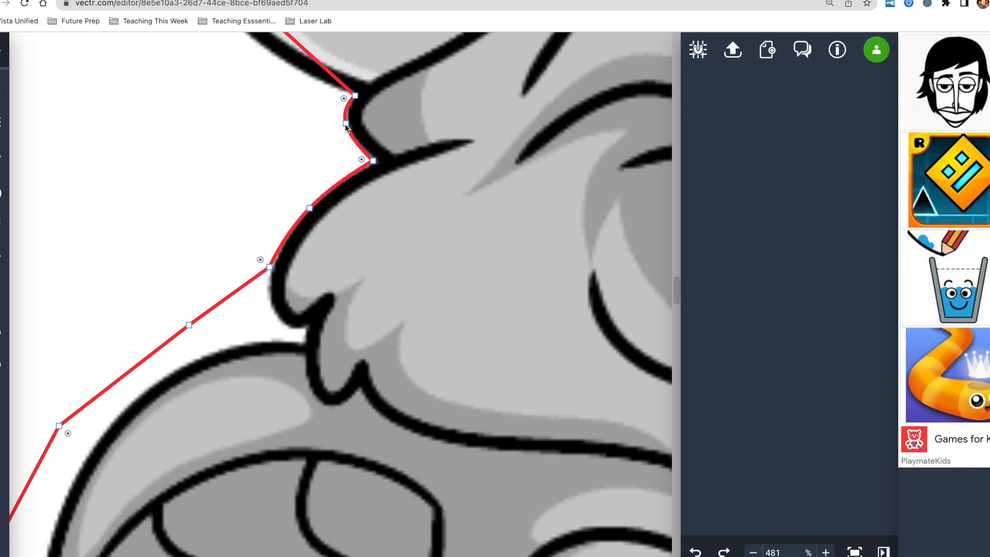
{"action": "left_click_drag", "start_coordinate": [347, 124], "coordinate": [349, 127]}
{"action": "left_click_drag", "start_coordinate": [270, 267], "coordinate": [275, 264]}
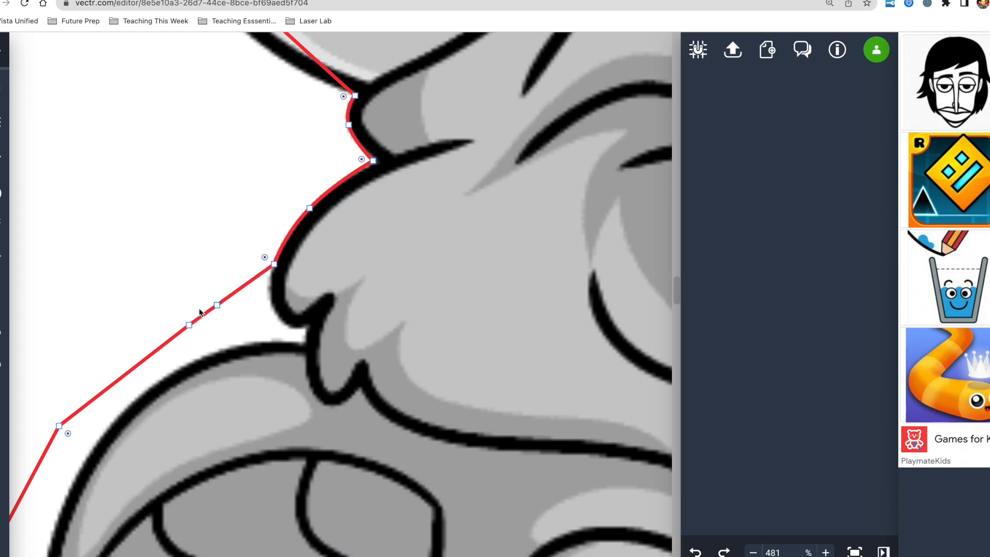
Move outline points down the outer cheek fur to its lower tip, smooth them, and place one point on the left ear's upper edge.
{"action": "mouse_move", "coordinate": [189, 326]}
{"action": "left_mouse_down"}
{"action": "mouse_move", "coordinate": [265, 316]}
{"action": "mouse_move", "coordinate": [266, 289]}
{"action": "left_mouse_up"}
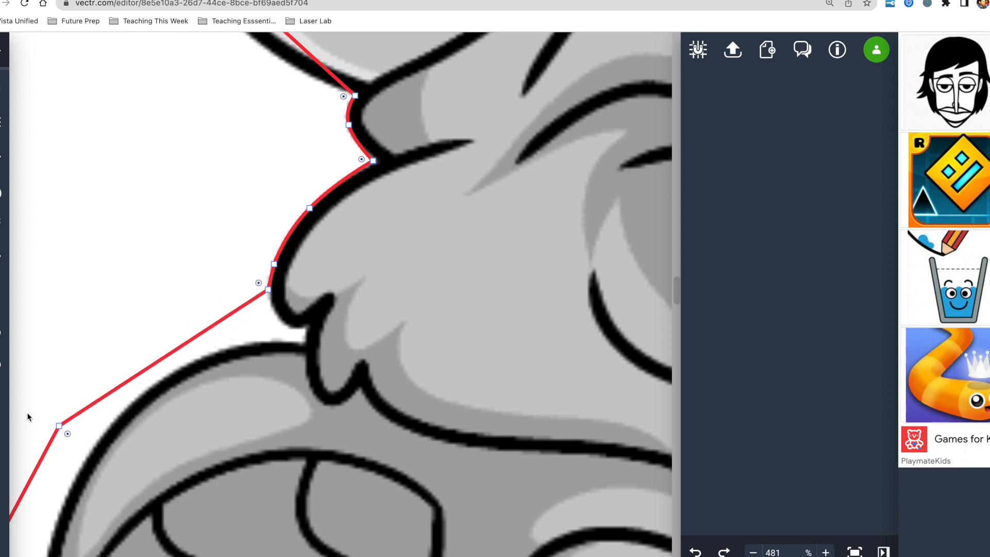
{"action": "left_click_drag", "start_coordinate": [59, 427], "coordinate": [138, 396]}
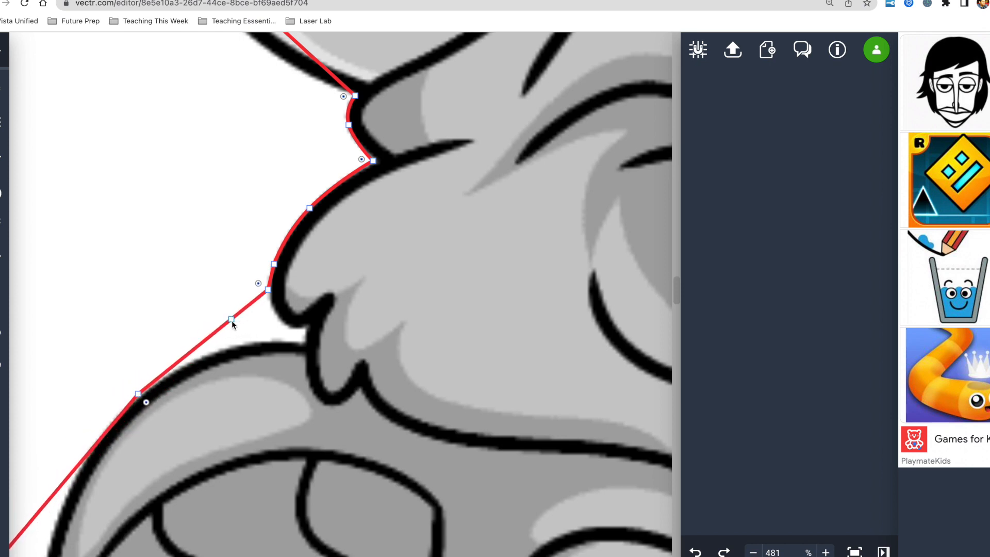
{"action": "left_click_drag", "start_coordinate": [231, 320], "coordinate": [274, 318]}
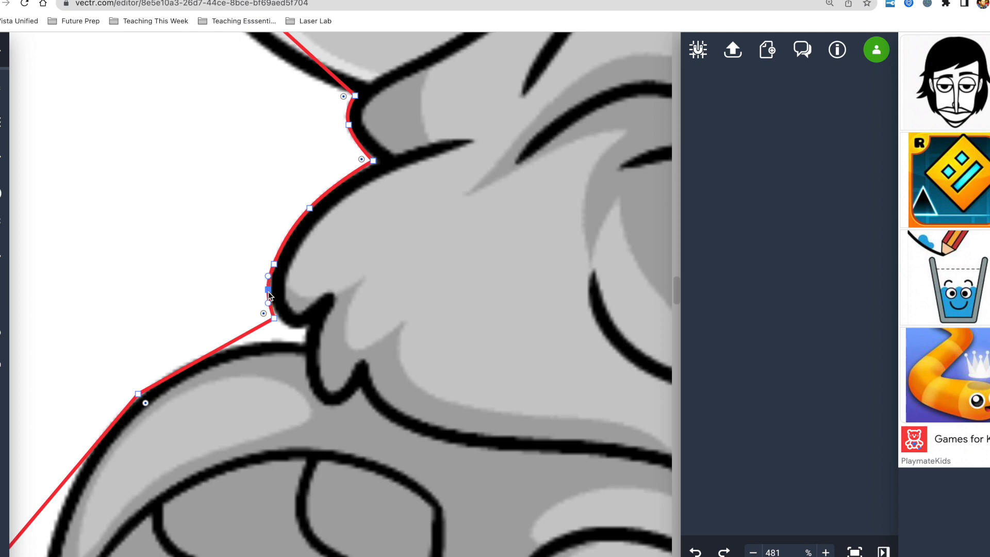
{"action": "left_click_drag", "start_coordinate": [273, 318], "coordinate": [280, 321]}
Add outline points in the gap between cheek fur and left ear, and curve the line along the ear's top edge.
{"action": "left_click", "coordinate": [250, 336]}
{"action": "left_click_drag", "start_coordinate": [252, 338], "coordinate": [310, 326]}
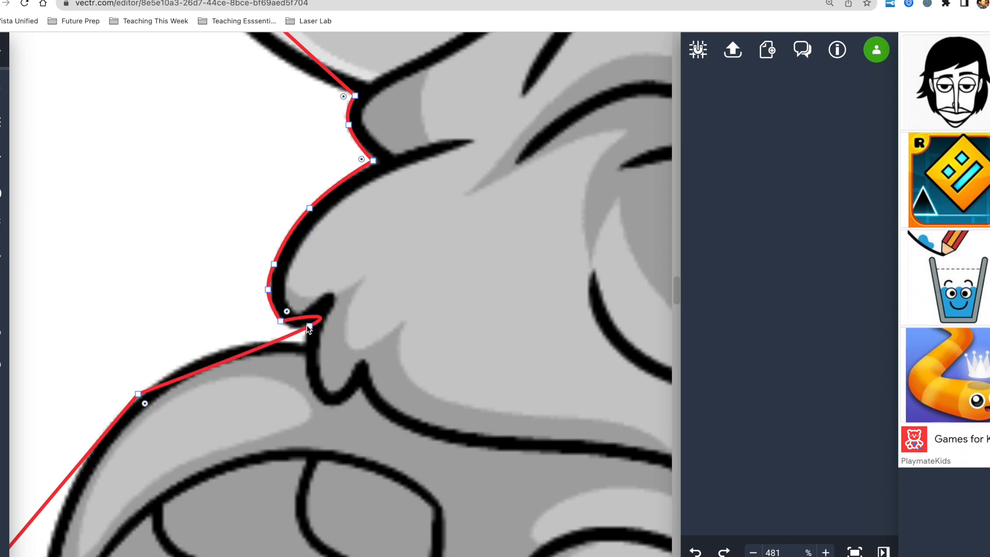
{"action": "left_click_drag", "start_coordinate": [310, 327], "coordinate": [297, 345]}
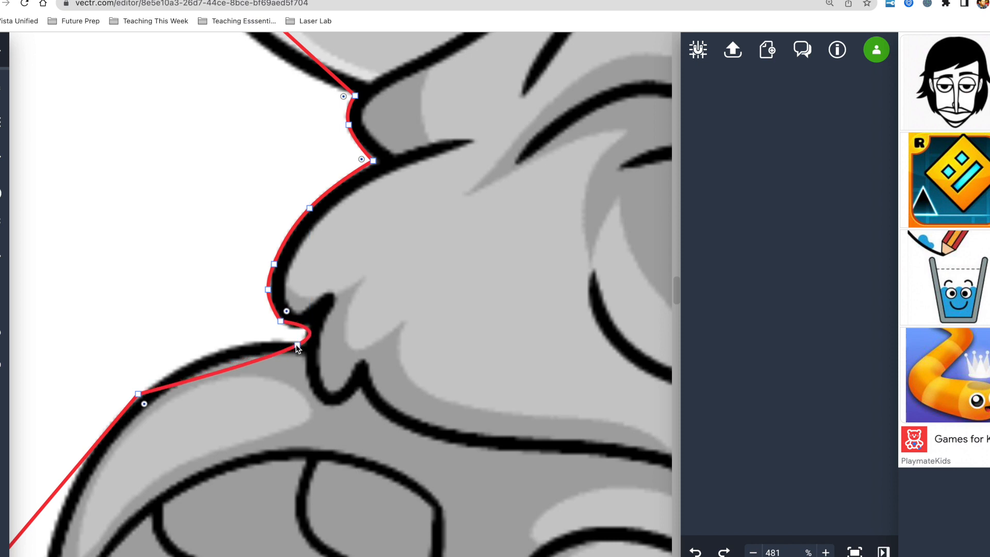
{"action": "mouse_move", "coordinate": [228, 367]}
{"action": "left_mouse_down"}
{"action": "mouse_move", "coordinate": [219, 355]}
{"action": "mouse_move", "coordinate": [230, 350]}
{"action": "left_mouse_up"}
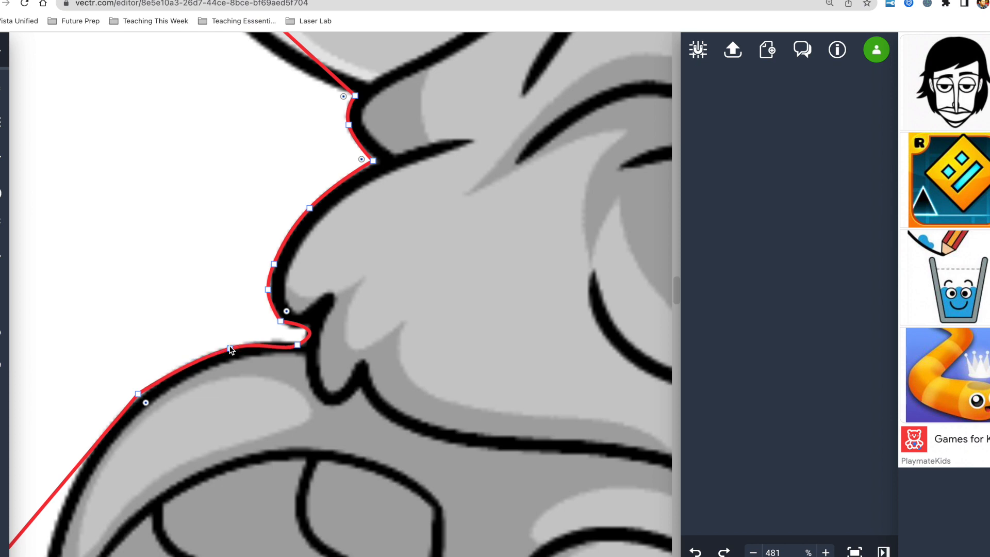
{"action": "left_click_drag", "start_coordinate": [297, 348], "coordinate": [305, 346]}
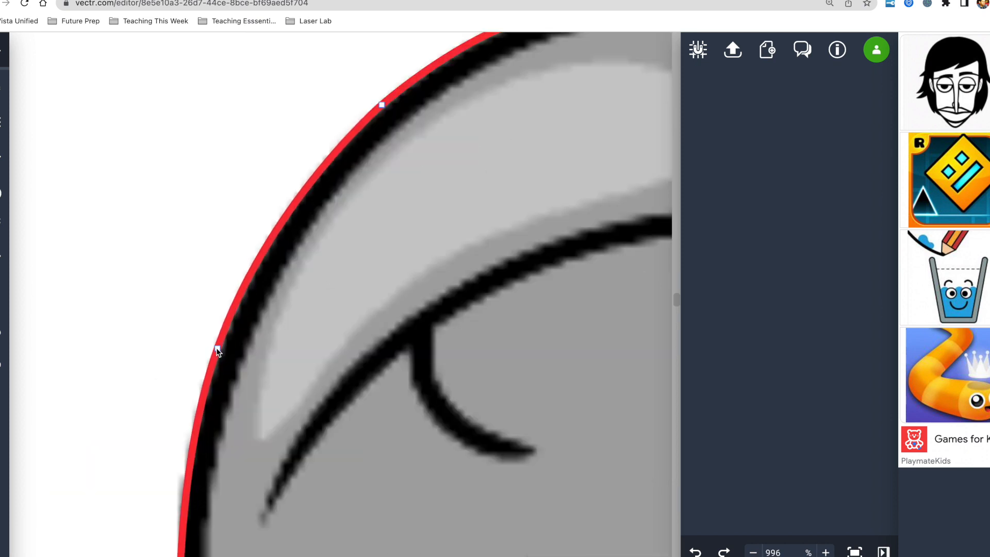
Fit the outline to the left ear's lower outer corner, smooth the corner point and delete the extra point beside it.
{"action": "scroll", "coordinate": [217, 352], "scroll_direction": "down", "scroll_amount": 1}
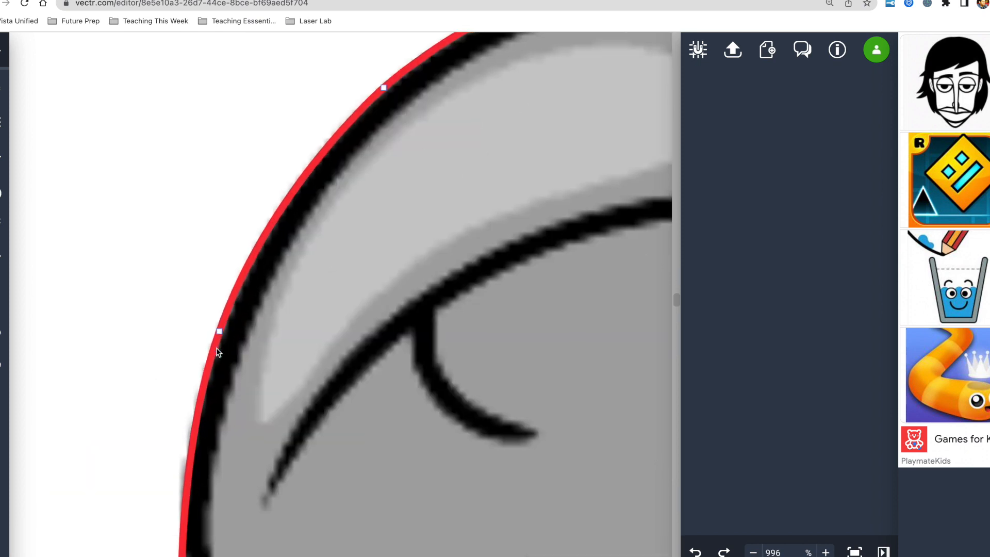
{"action": "scroll", "coordinate": [217, 352], "scroll_direction": "down", "scroll_amount": 5}
{"action": "left_click_drag", "start_coordinate": [183, 435], "coordinate": [220, 414]}
{"action": "double_click", "coordinate": [188, 364]}
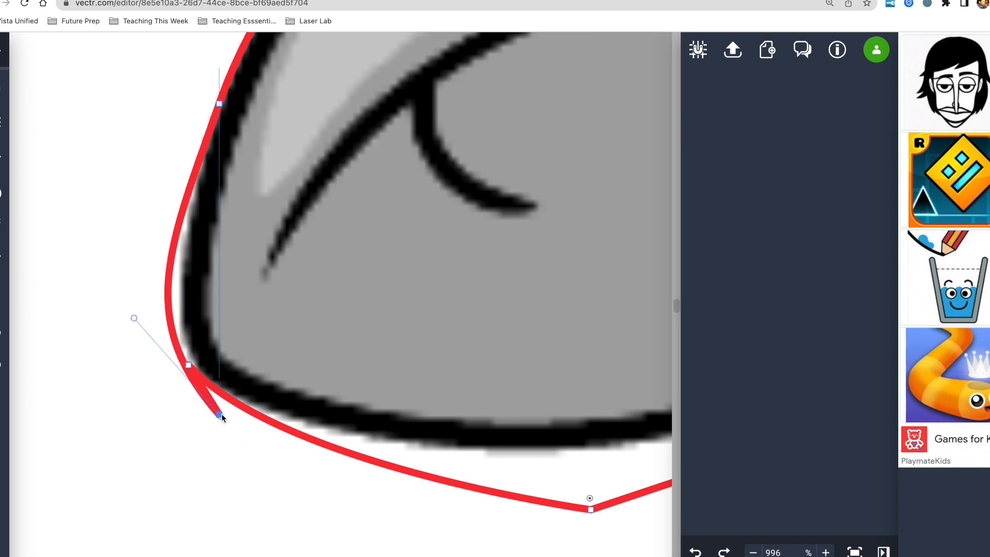
{"action": "left_click", "coordinate": [190, 364]}
{"action": "key", "text": "BackSpace"}
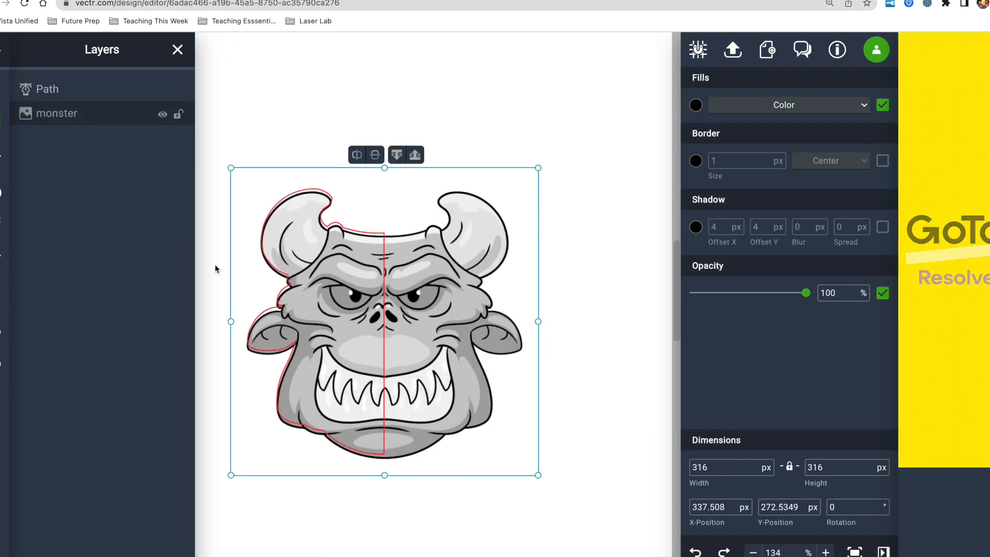
Shift the monster image slightly upward to line up with the finished half outline, and hide the monster layer.
{"action": "mouse_move", "coordinate": [324, 321]}
{"action": "left_mouse_down"}
{"action": "mouse_move", "coordinate": [324, 329]}
{"action": "mouse_move", "coordinate": [325, 311]}
{"action": "left_mouse_up"}
{"action": "left_click", "coordinate": [300, 485]}
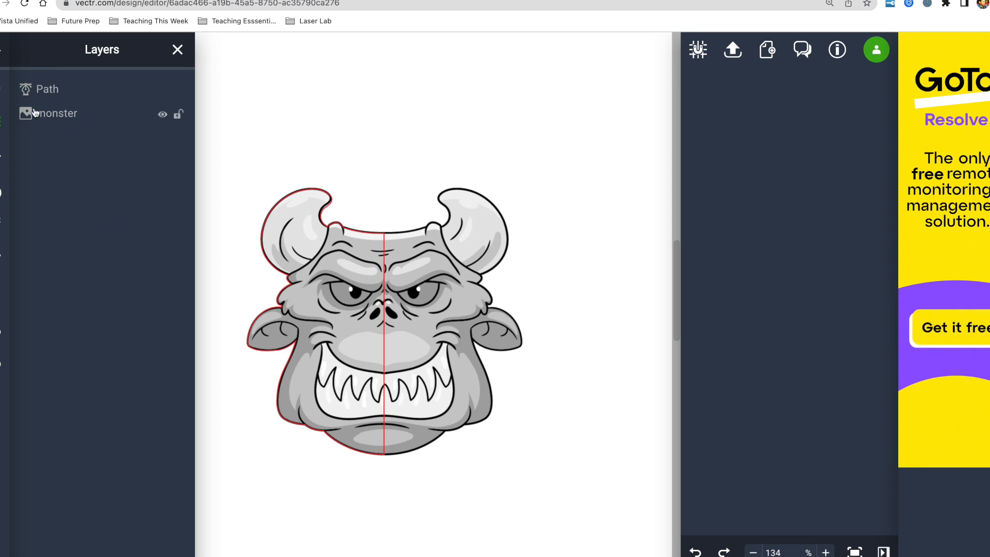
{"action": "left_click", "coordinate": [162, 115]}
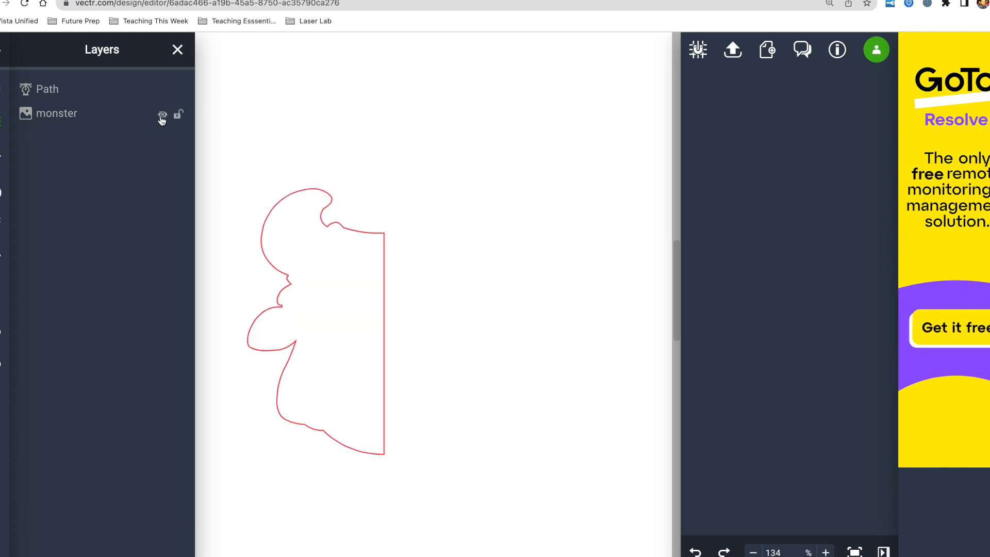
Duplicate the half-face outline and flip the copy horizontally.
{"action": "left_click", "coordinate": [359, 233]}
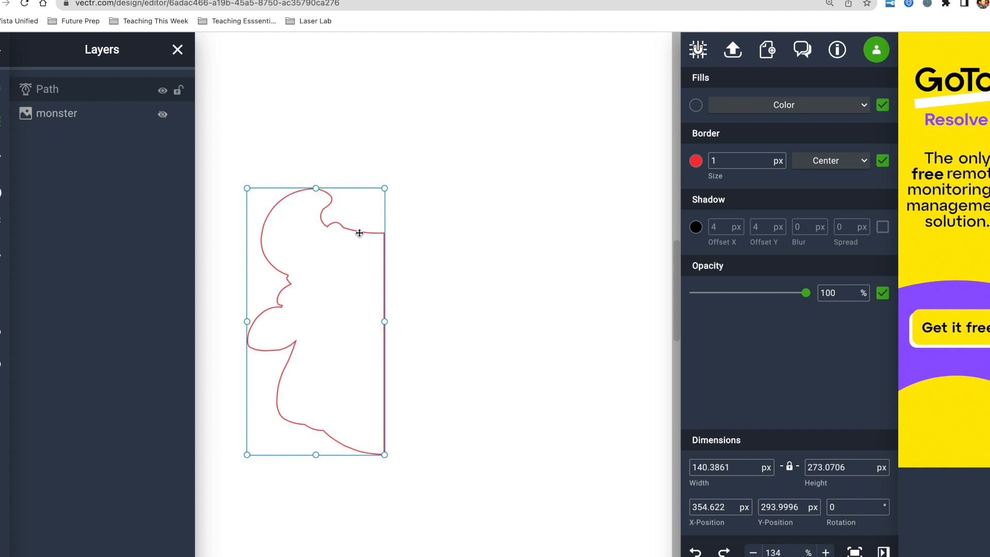
{"action": "key", "text": "super+d"}
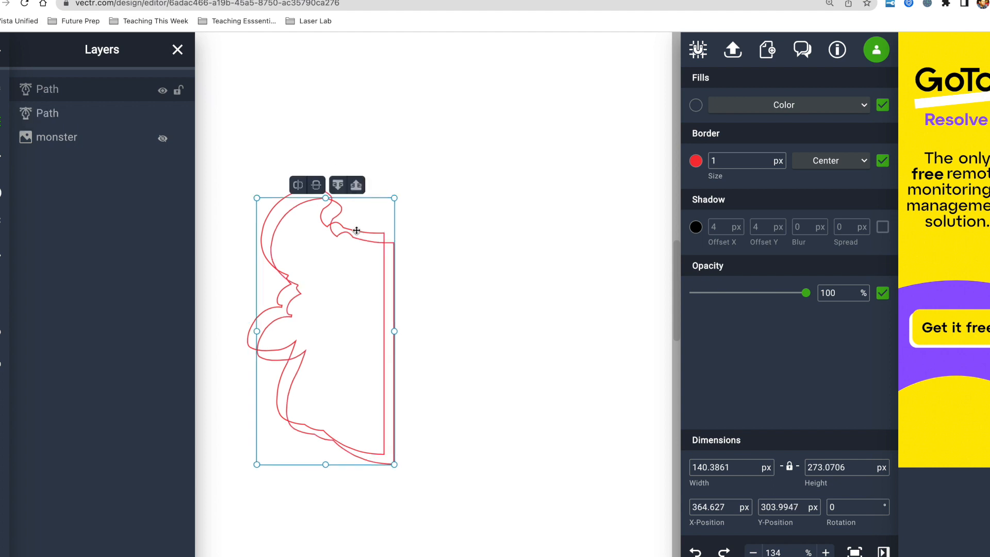
{"action": "left_click", "coordinate": [298, 185]}
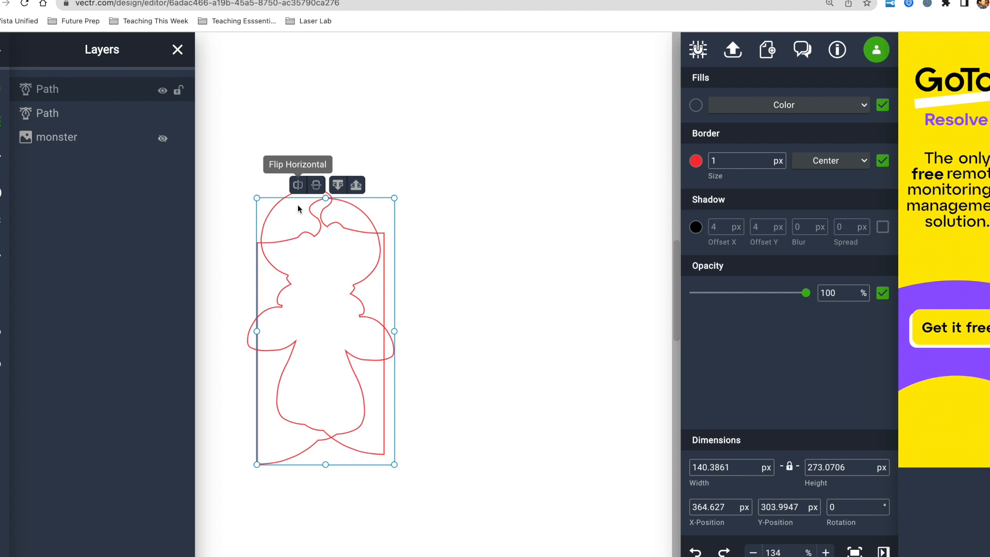
Move the mirrored copy beside the original half, nudge it until the centre edges slightly overlap, and deselect it.
{"action": "key", "text": "Right"}
{"action": "key", "text": "Right"}
{"action": "key", "text": "Right"}
{"action": "key", "text": "Right"}
{"action": "key", "text": "Right"}
{"action": "key", "text": "Right"}
{"action": "key", "text": "Right"}
{"action": "key", "text": "Right"}
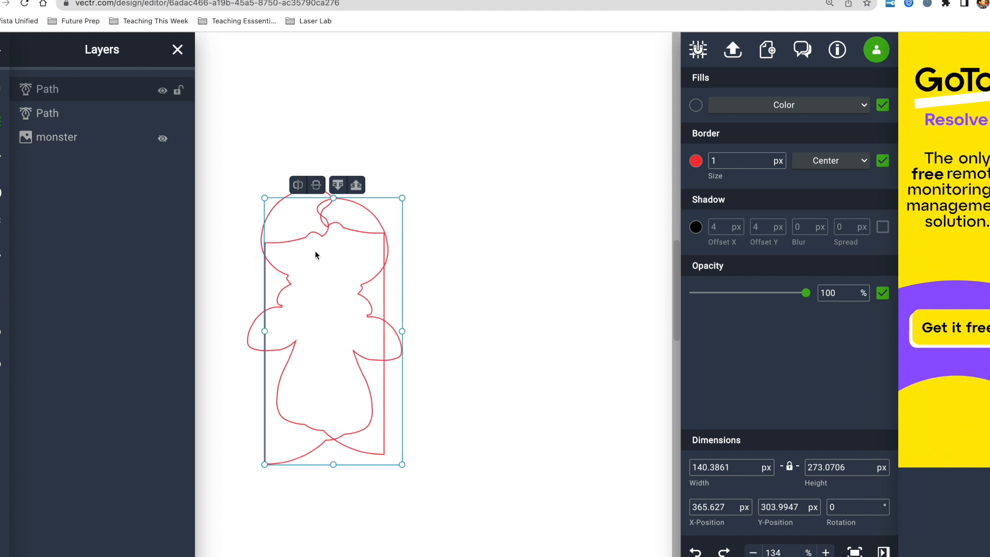
{"action": "left_click_drag", "start_coordinate": [368, 210], "coordinate": [487, 203]}
{"action": "scroll", "coordinate": [487, 203], "scroll_direction": "up", "scroll_amount": 5}
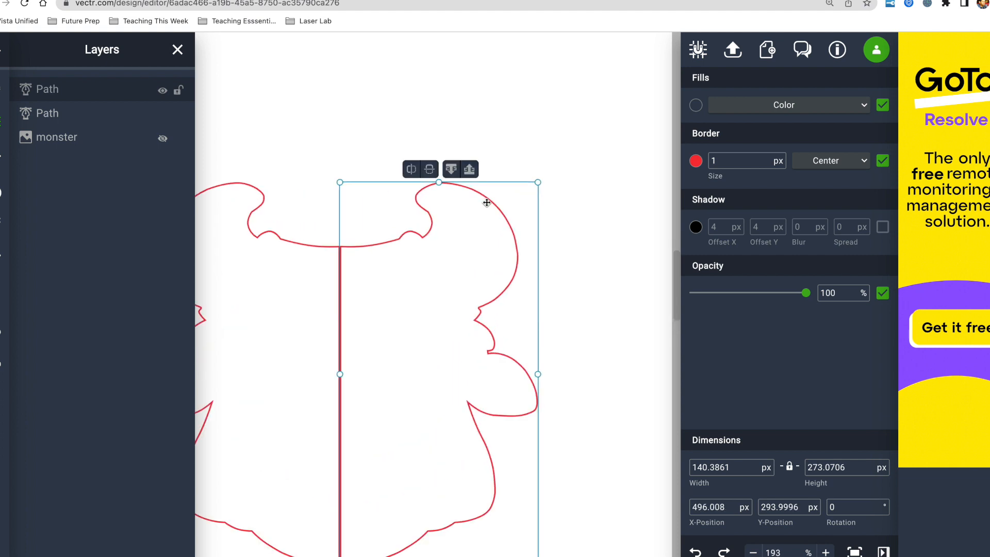
{"action": "key", "text": "Left"}
{"action": "key", "text": "Left"}
{"action": "key", "text": "Left"}
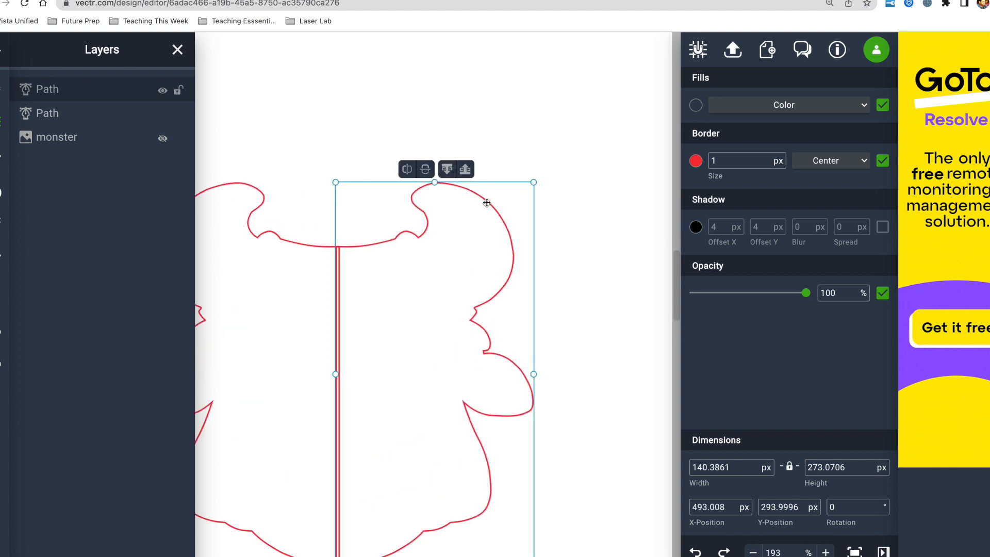
{"action": "left_click", "coordinate": [321, 109]}
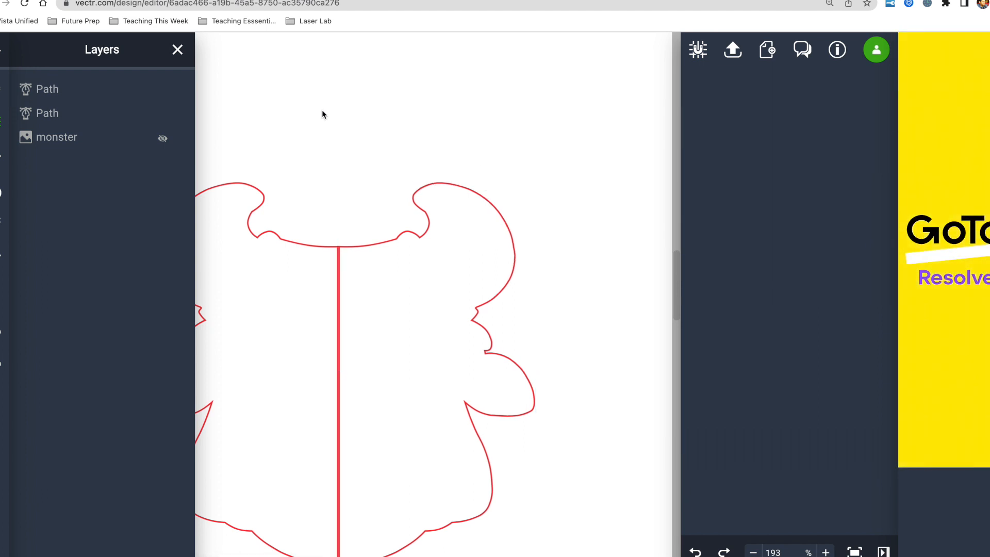
Select both half outlines, unite them into one full-face path and show the monster layer again.
{"action": "left_click_drag", "start_coordinate": [330, 224], "coordinate": [381, 299]}
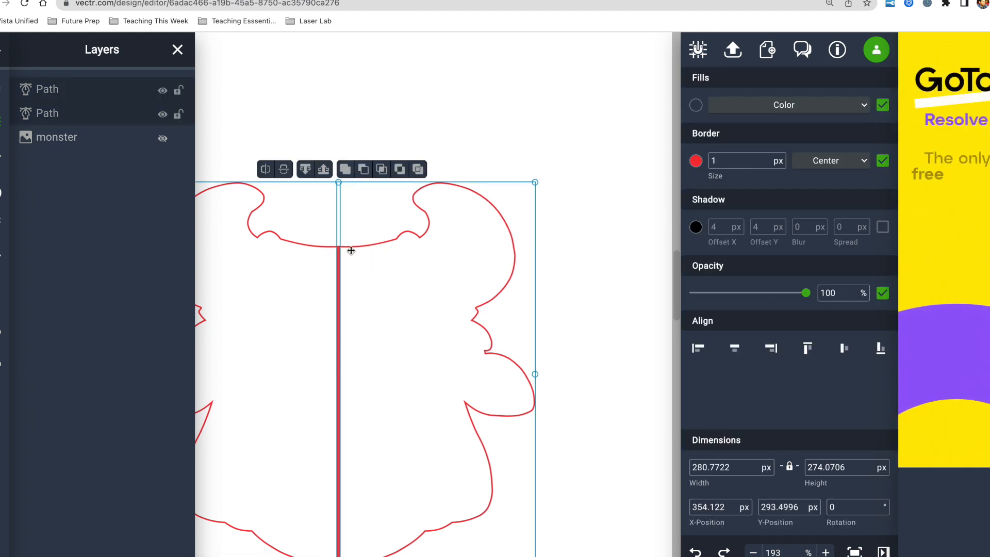
{"action": "left_click", "coordinate": [344, 170]}
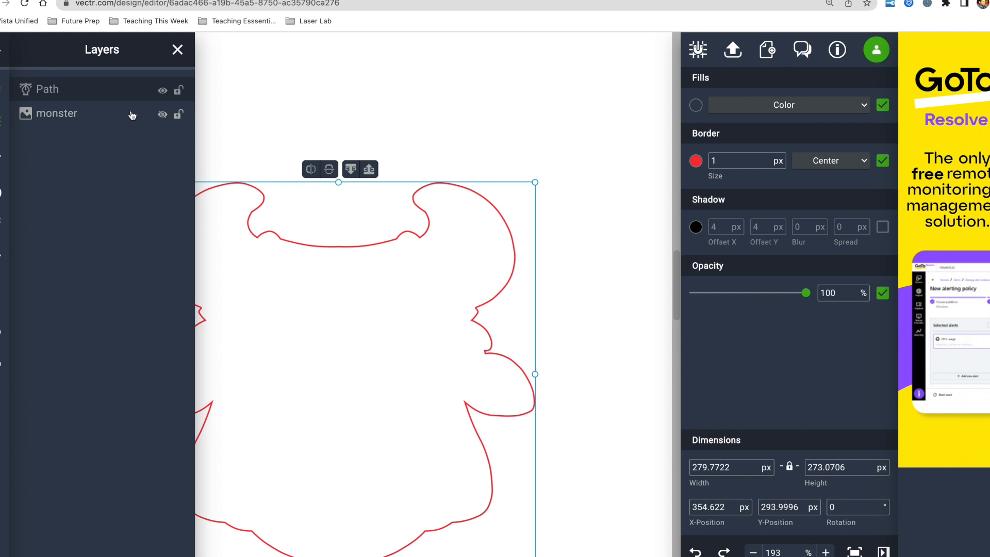
{"action": "left_click", "coordinate": [161, 115]}
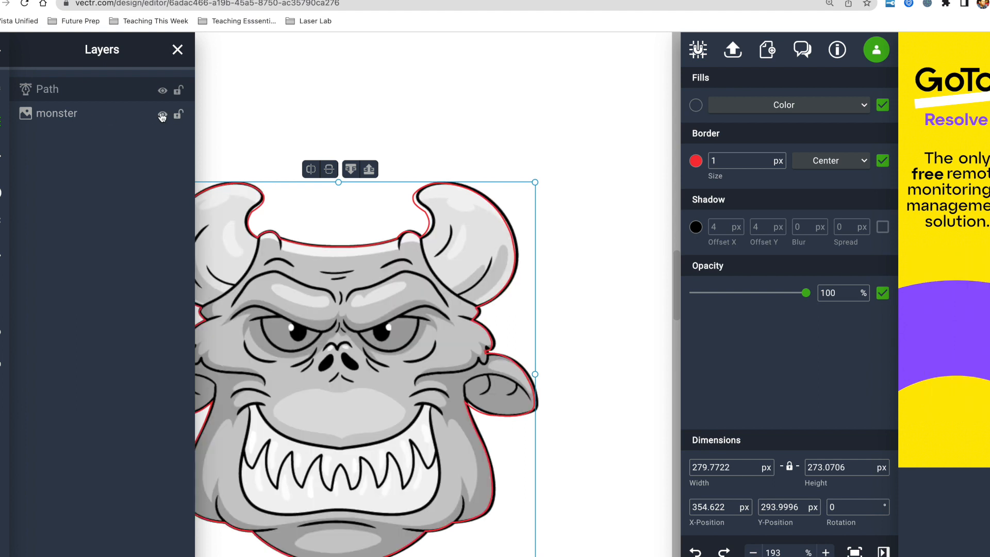
Shift the monster image slightly to fit inside the united red outline and close the layer list.
{"action": "left_click_drag", "start_coordinate": [383, 341], "coordinate": [383, 343]}
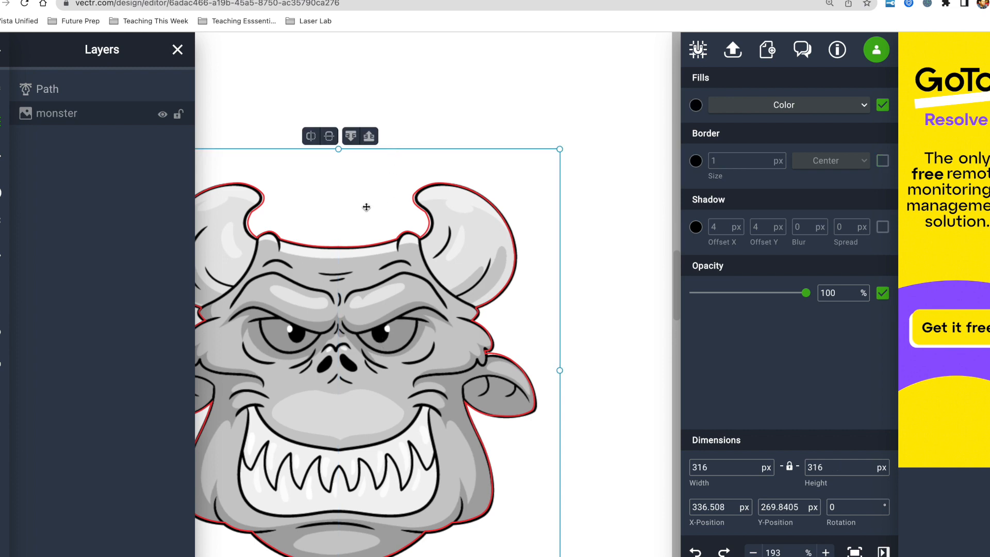
{"action": "scroll", "coordinate": [363, 206], "scroll_direction": "down", "scroll_amount": 5}
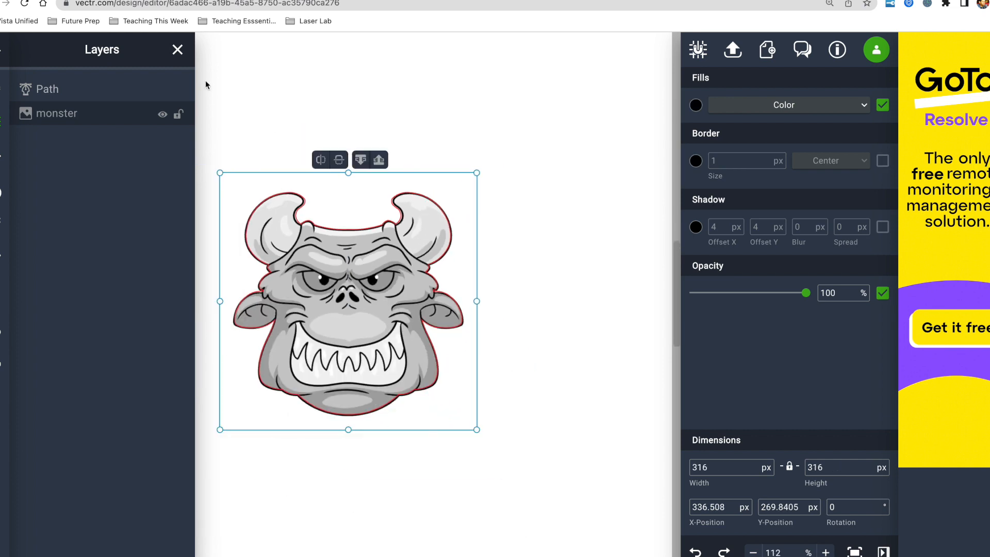
{"action": "left_click", "coordinate": [176, 50]}
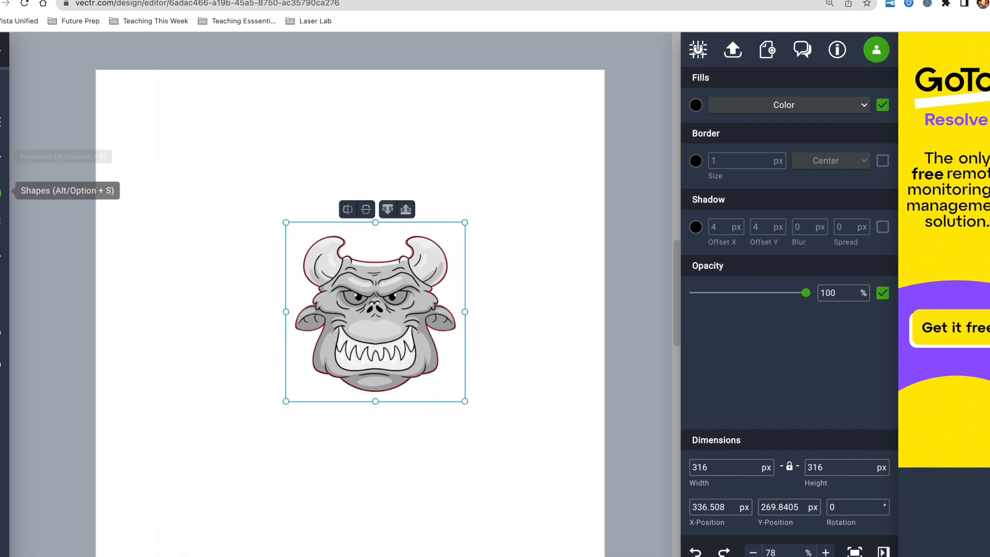
Add a basic square above the monster face and set its size to 450 by 450 px.
{"action": "left_click", "coordinate": [1, 192]}
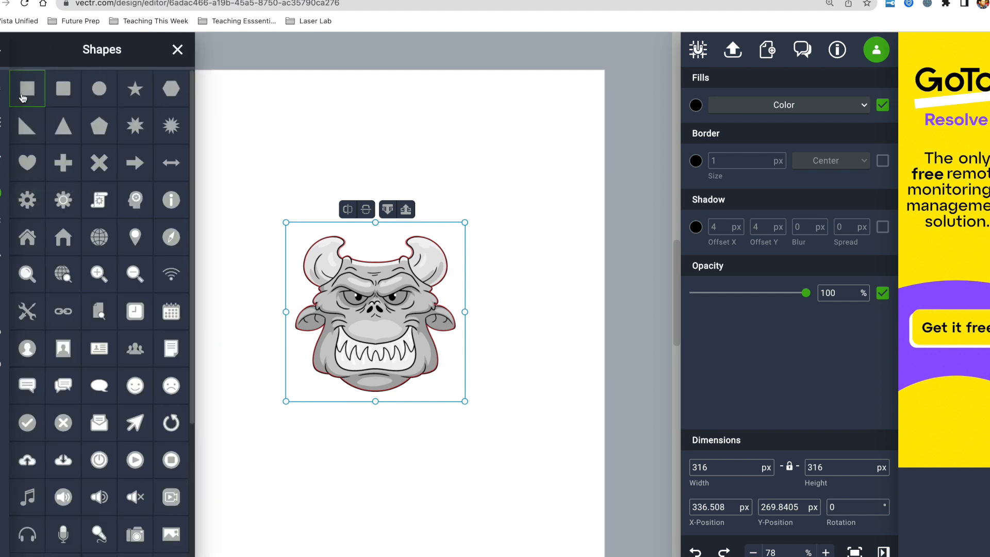
{"action": "left_click", "coordinate": [242, 136]}
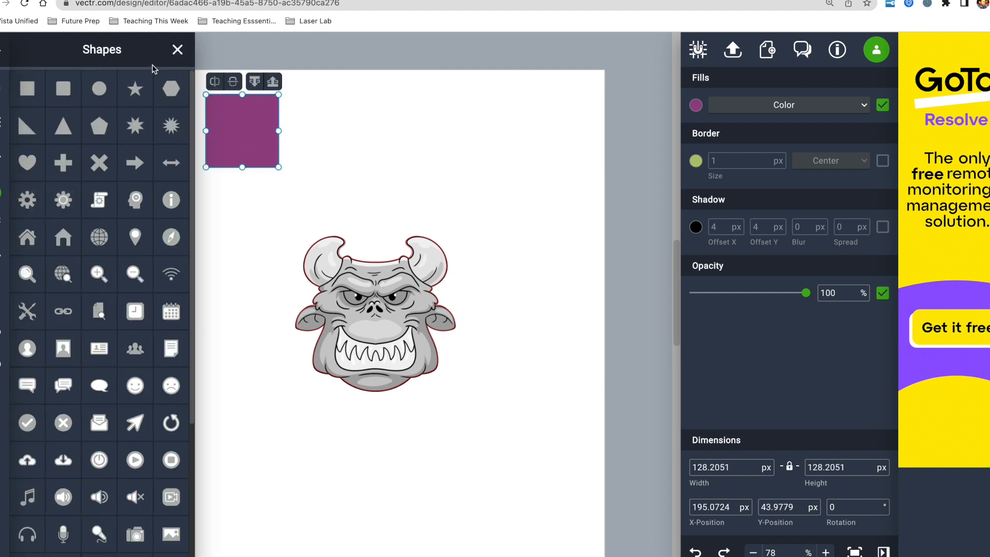
{"action": "left_click", "coordinate": [177, 49]}
{"action": "left_click", "coordinate": [727, 464]}
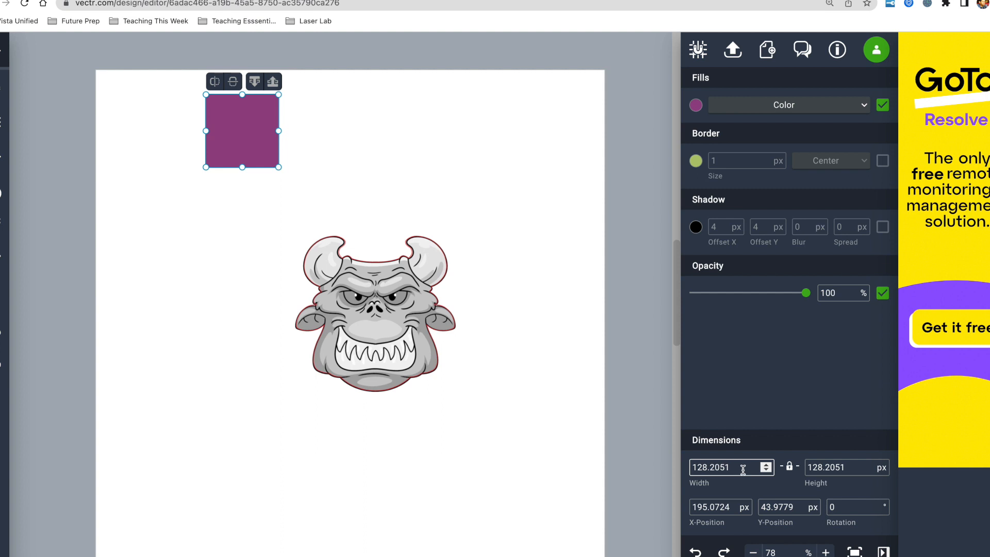
{"action": "type", "text": "450"}
{"action": "key", "text": "Return"}
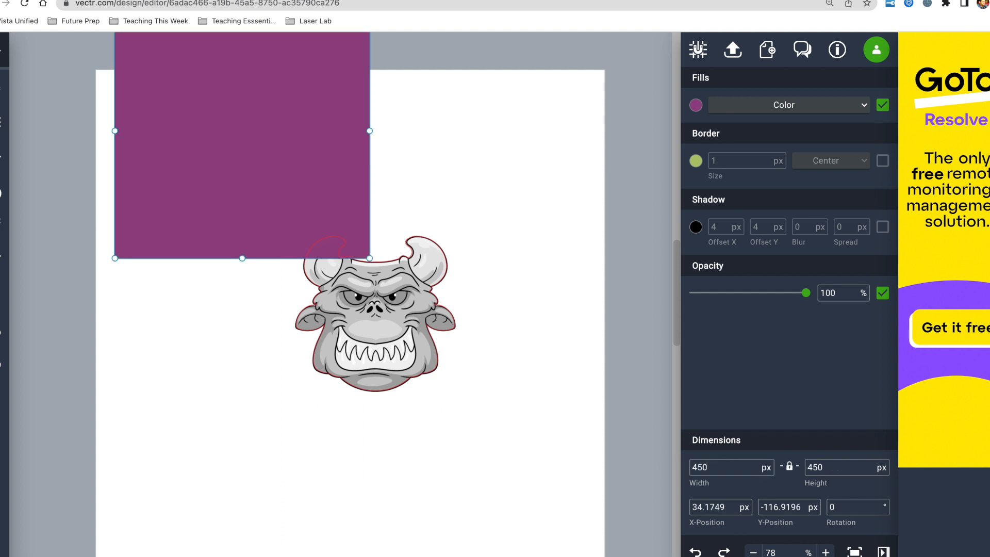
Position the purple square at X 0 and Y 0 in the page corner.
{"action": "left_click", "coordinate": [721, 507]}
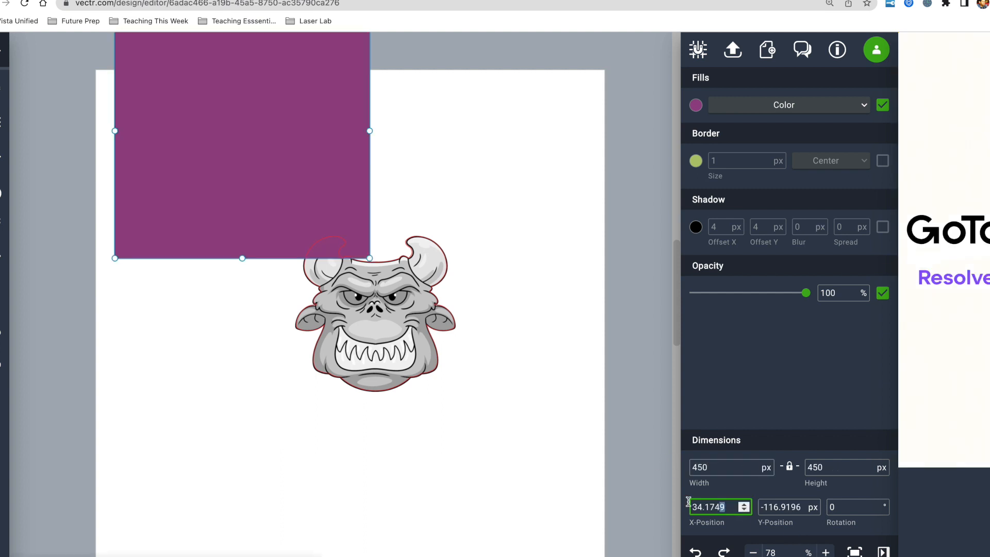
{"action": "type", "text": "0"}
{"action": "key", "text": "Tab"}
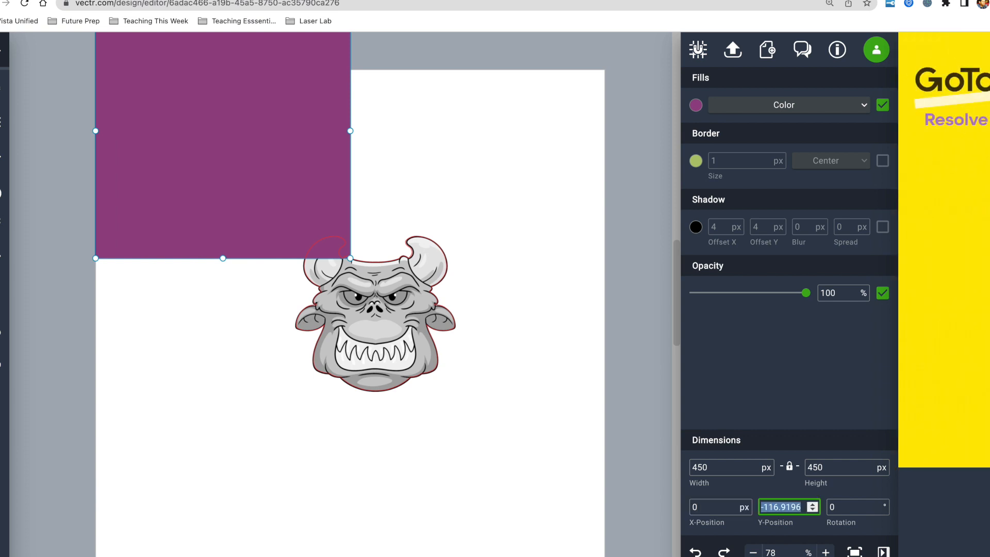
{"action": "type", "text": "0"}
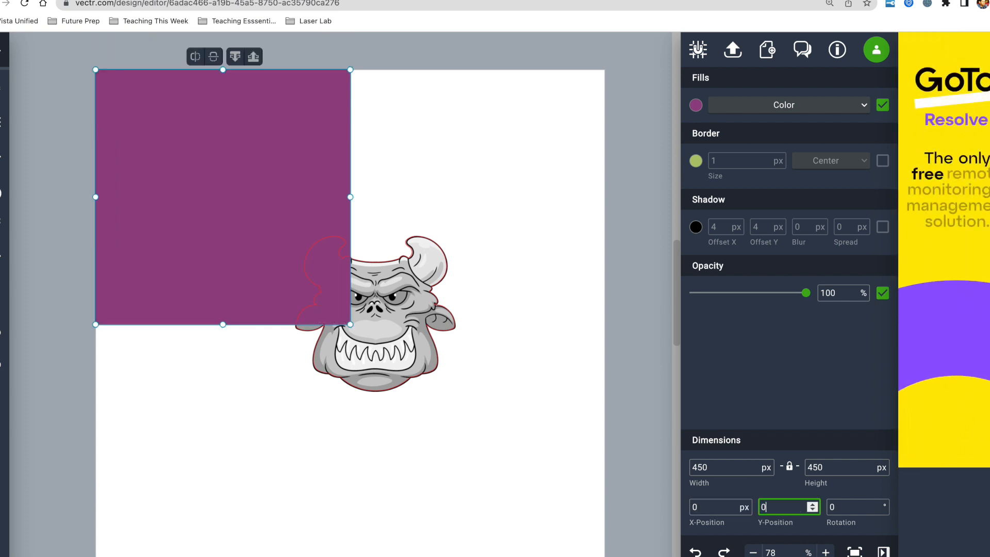
Select the monster image together with its outline and move both clear of the purple square.
{"action": "left_click", "coordinate": [506, 484]}
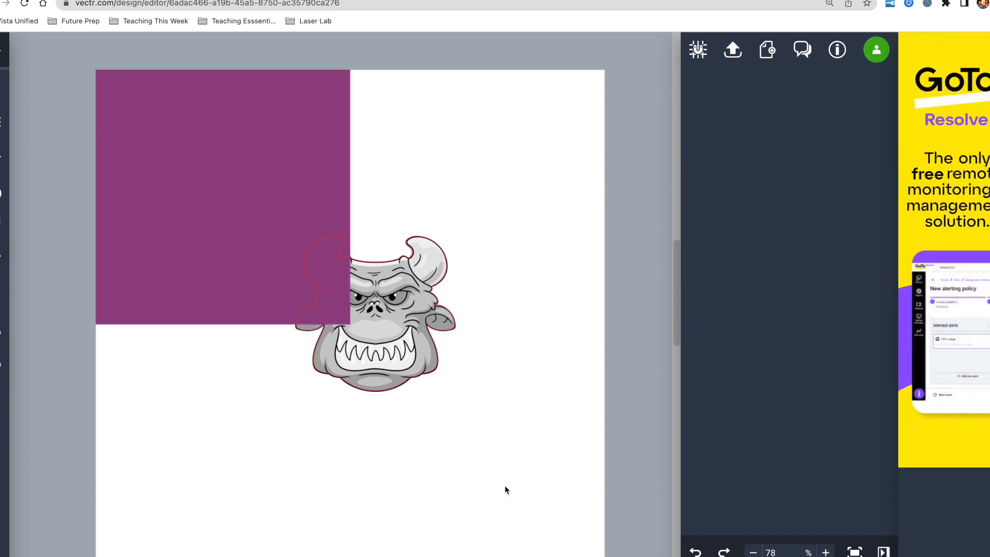
{"action": "left_click_drag", "start_coordinate": [505, 382], "coordinate": [416, 221]}
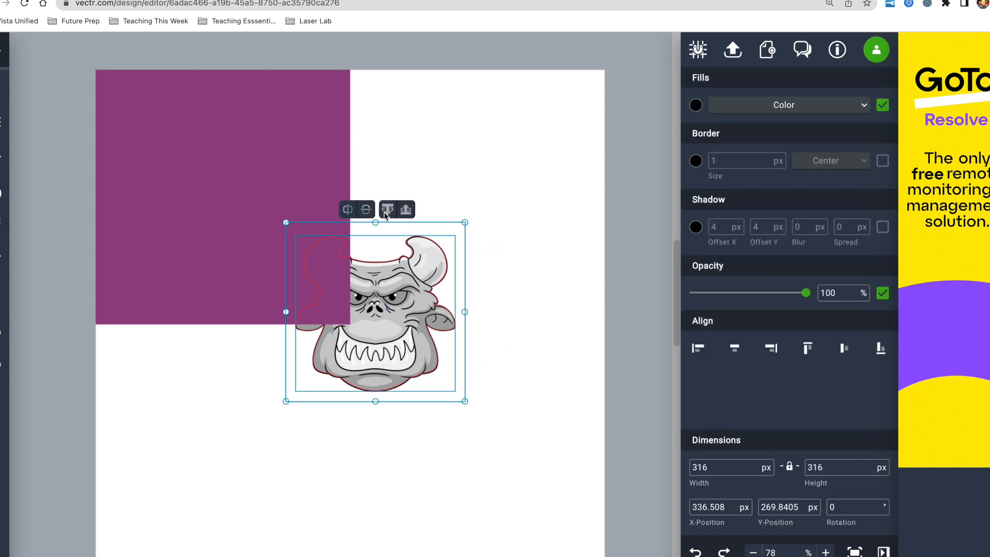
{"action": "left_click_drag", "start_coordinate": [381, 279], "coordinate": [471, 315]}
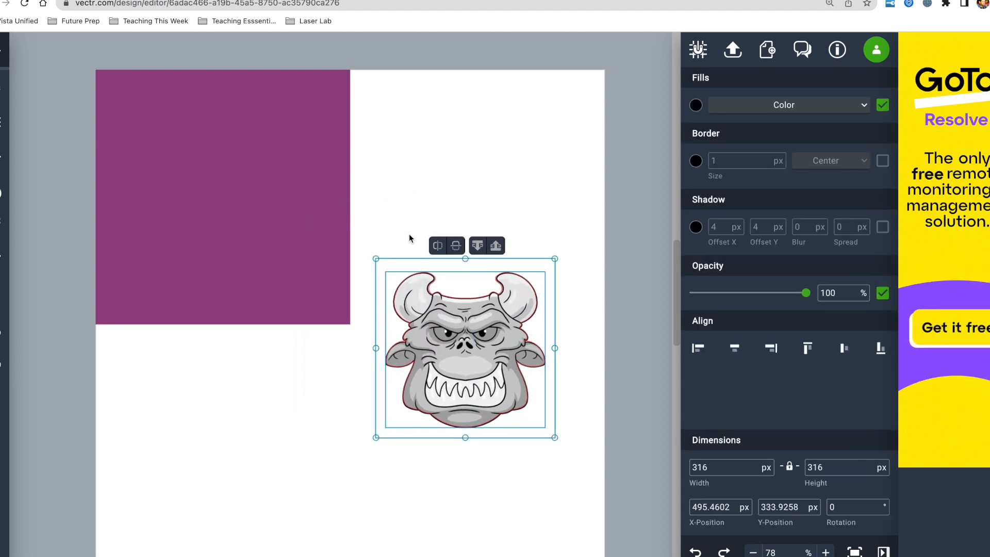
Turn off the square's fill, enable its 1 px border and colour the border red.
{"action": "left_click", "coordinate": [256, 233]}
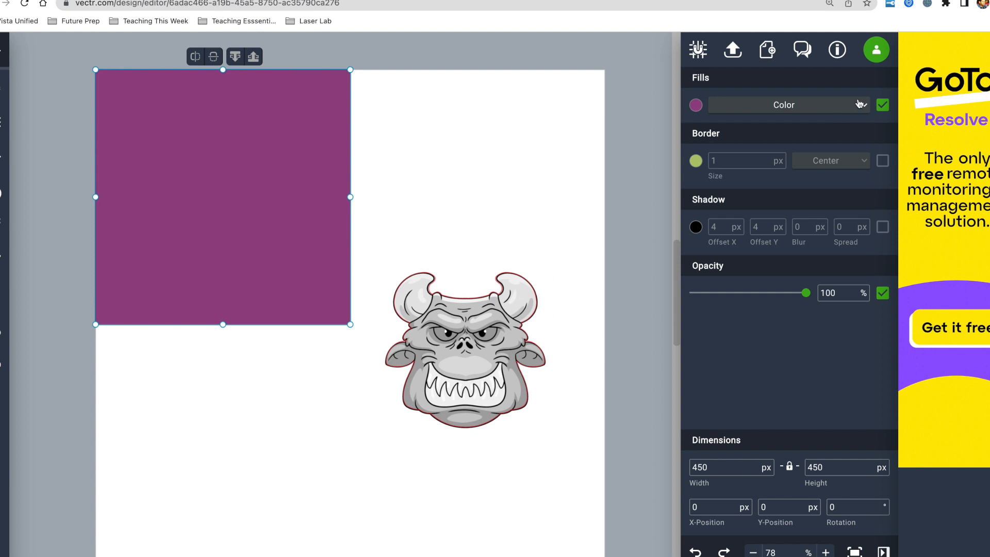
{"action": "left_click", "coordinate": [881, 107]}
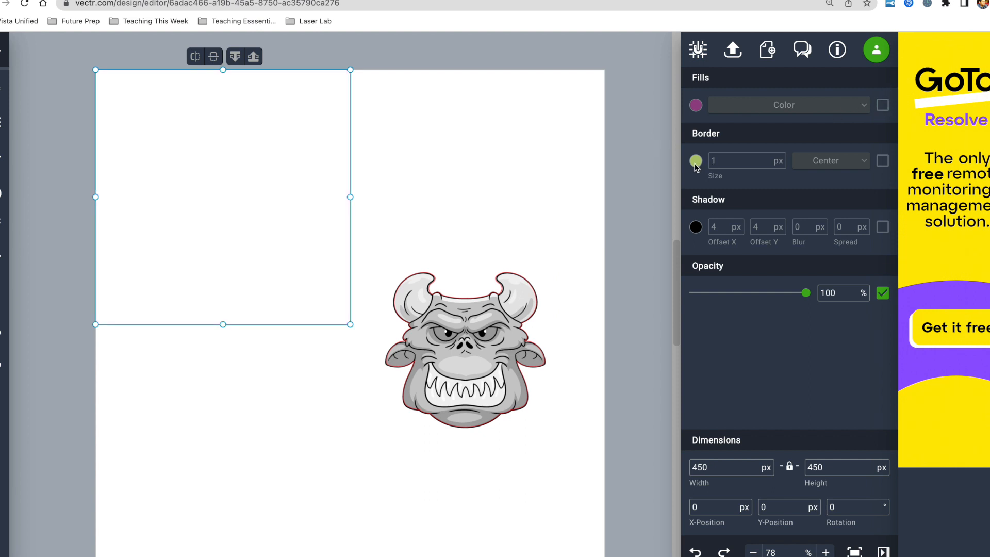
{"action": "left_click", "coordinate": [882, 161]}
{"action": "left_click", "coordinate": [695, 162]}
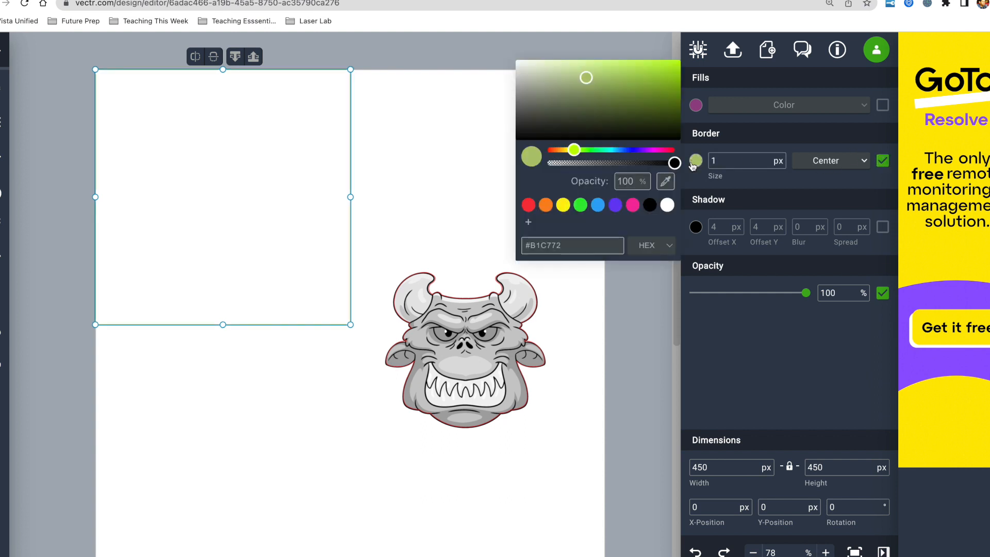
{"action": "left_click", "coordinate": [527, 205]}
{"action": "left_click", "coordinate": [318, 388]}
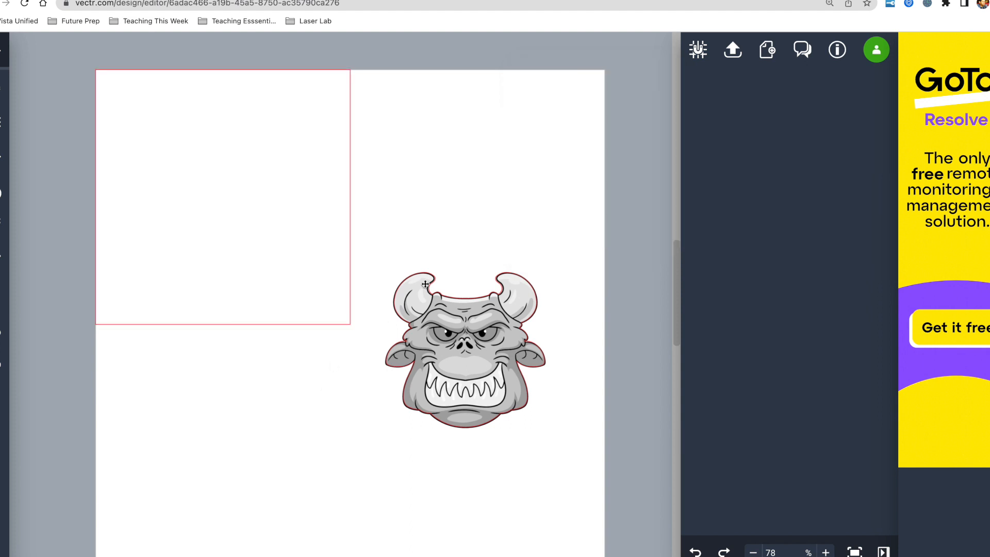
Move the monster image and its outline together to the empty area below the red square.
{"action": "left_click_drag", "start_coordinate": [394, 261], "coordinate": [526, 428]}
{"action": "left_click_drag", "start_coordinate": [490, 363], "coordinate": [266, 455]}
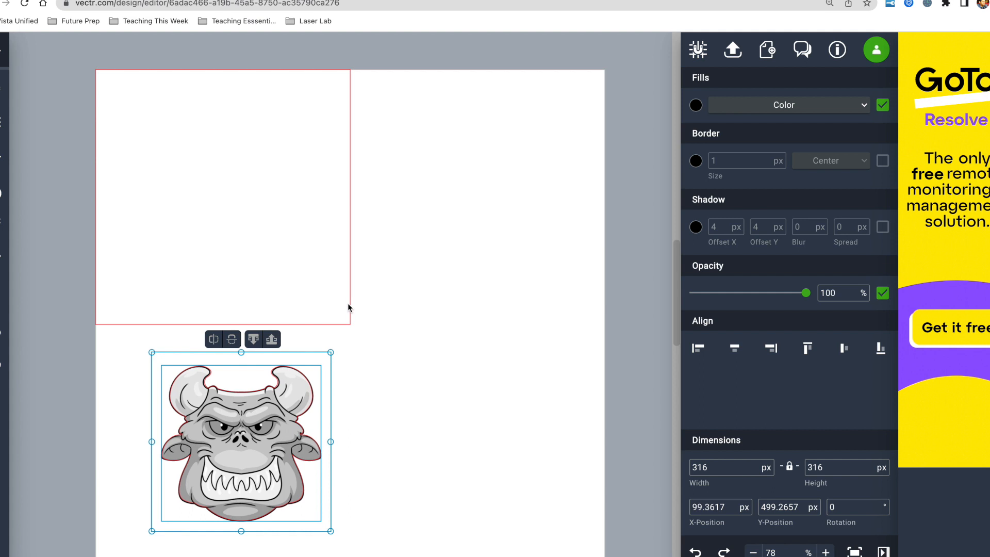
{"action": "left_click", "coordinate": [348, 309]}
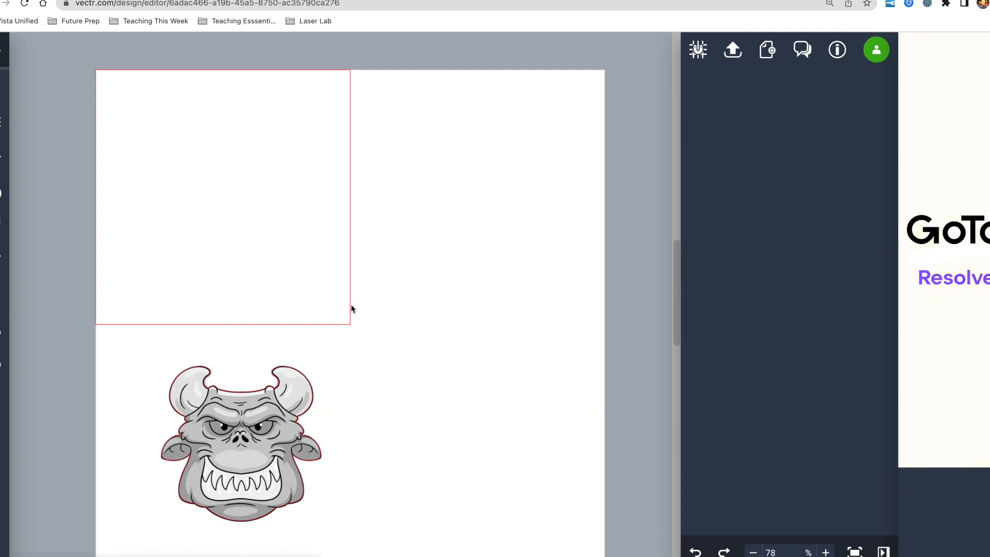
Duplicate the red square and place the copy beside the original at X 450, Y 0.
{"action": "left_click", "coordinate": [350, 306]}
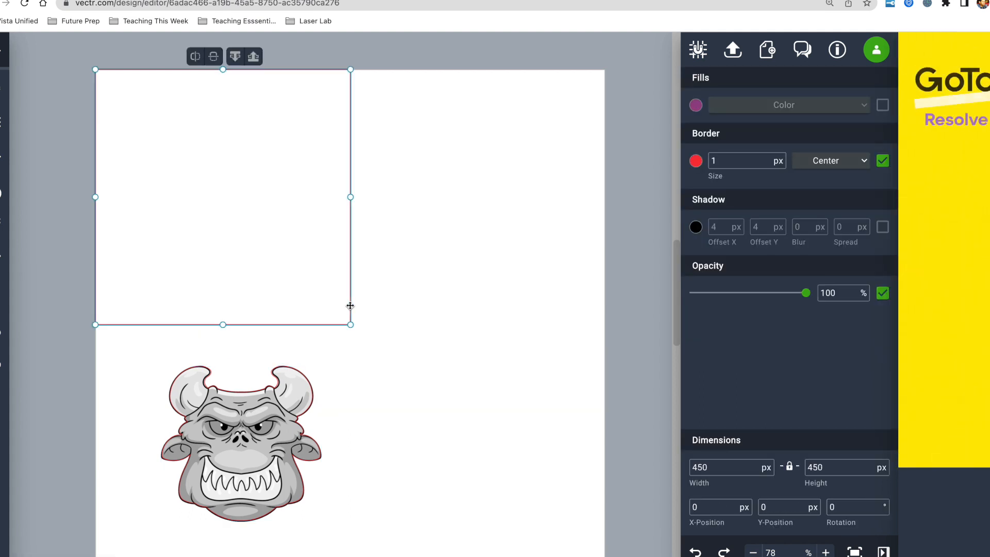
{"action": "key", "text": "super+v"}
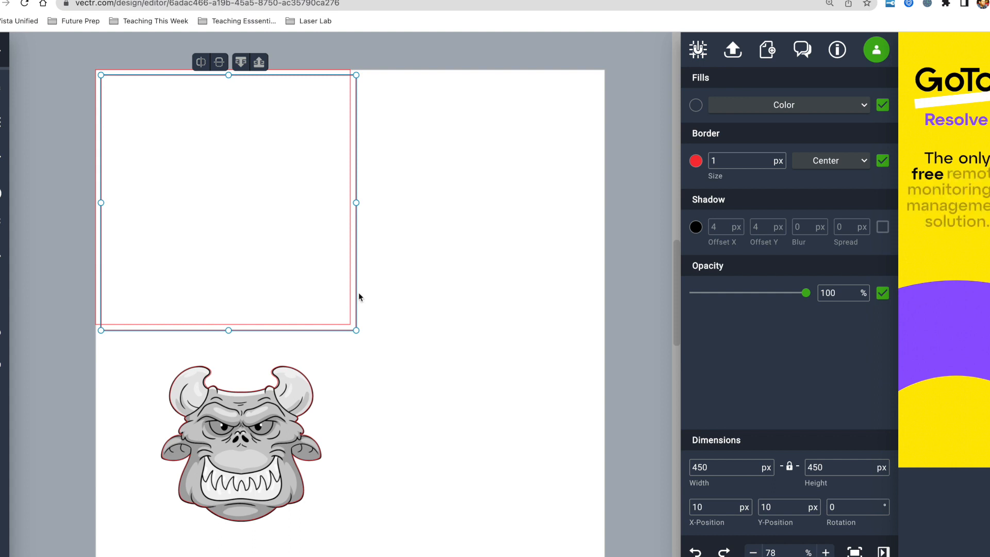
{"action": "left_click_drag", "start_coordinate": [356, 293], "coordinate": [603, 294]}
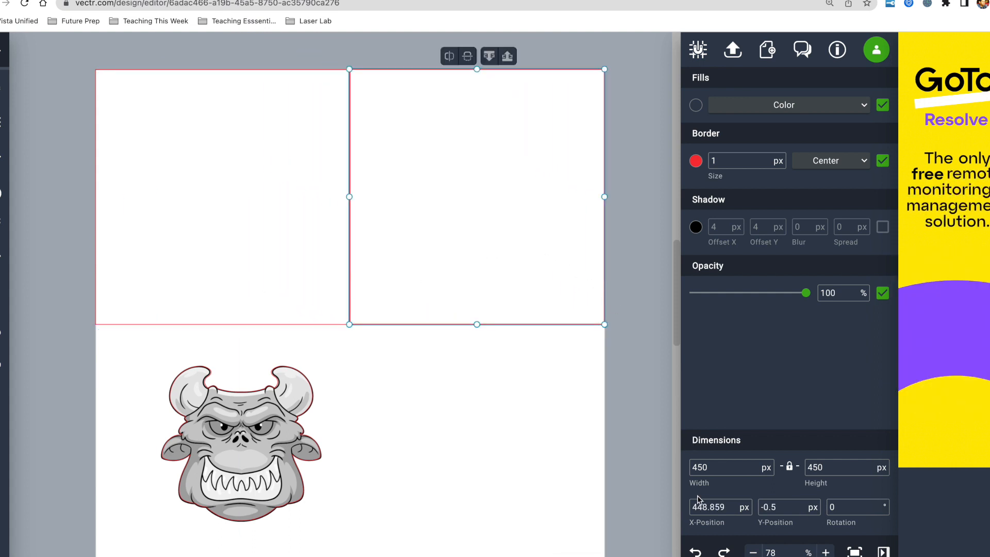
{"action": "left_click", "coordinate": [710, 512]}
{"action": "type", "text": "450"}
{"action": "key", "text": "Tab"}
{"action": "type", "text": "0"}
Move the monster image and its outline together into the middle of the upper-left square.
{"action": "left_click", "coordinate": [513, 498]}
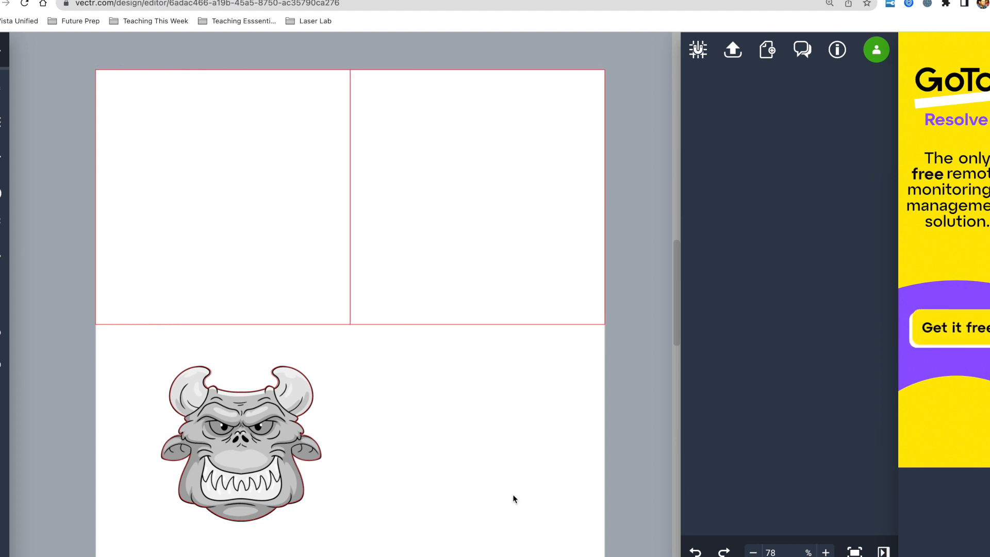
{"action": "left_click_drag", "start_coordinate": [127, 372], "coordinate": [332, 490]}
{"action": "left_click_drag", "start_coordinate": [234, 415], "coordinate": [223, 169]}
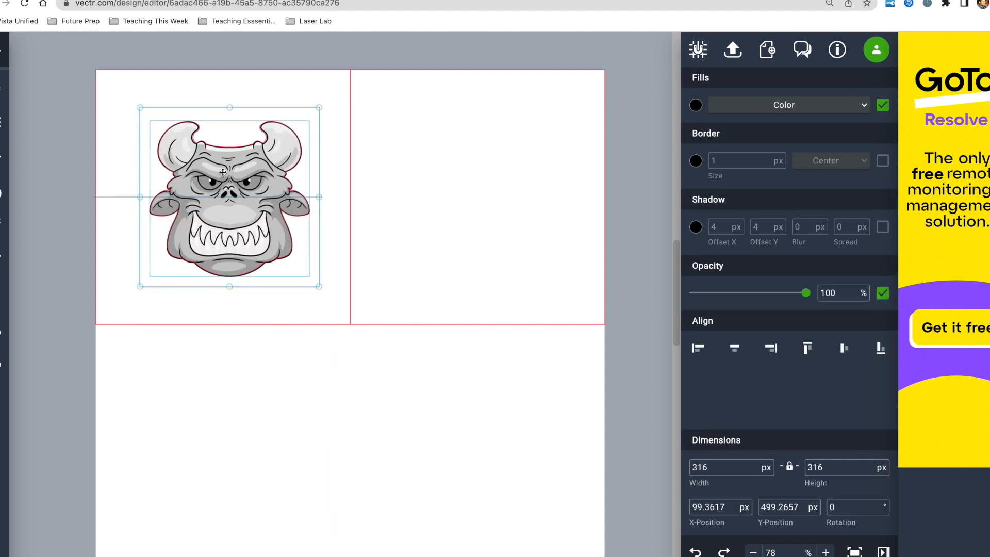
Duplicate the upper-right square and place the copy below the monster's square at X 0, Y 450.
{"action": "left_click", "coordinate": [415, 324]}
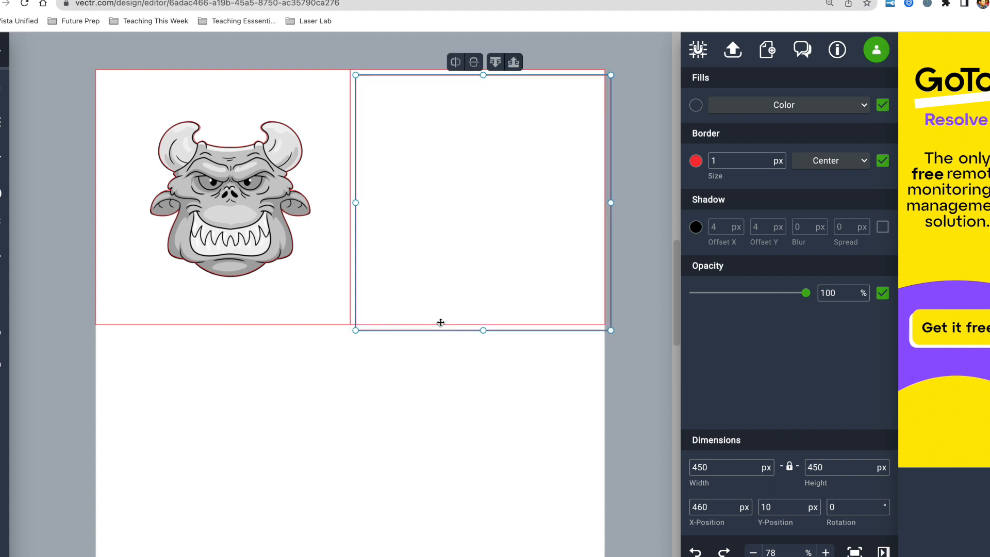
{"action": "left_click_drag", "start_coordinate": [437, 332], "coordinate": [178, 556]}
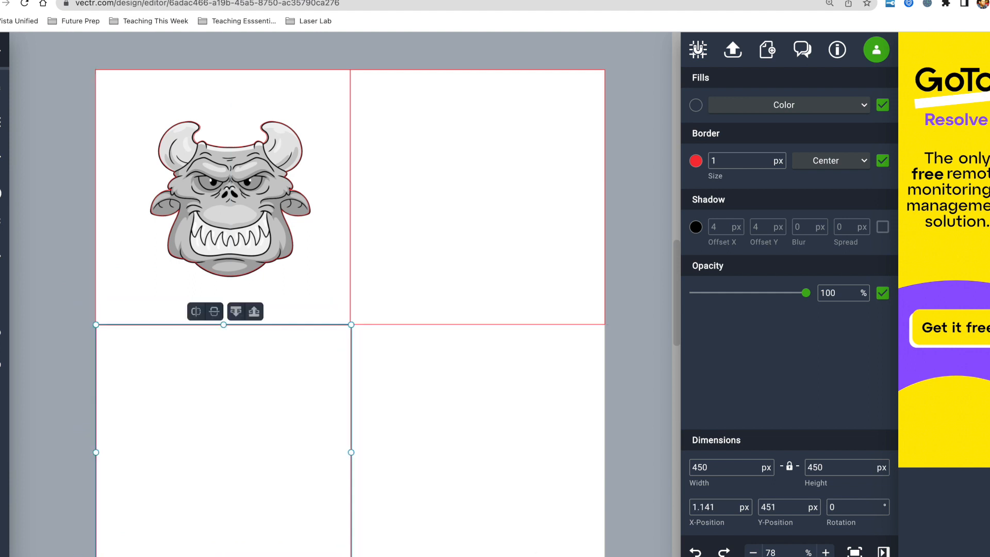
{"action": "double_click", "coordinate": [720, 507]}
{"action": "type", "text": "0"}
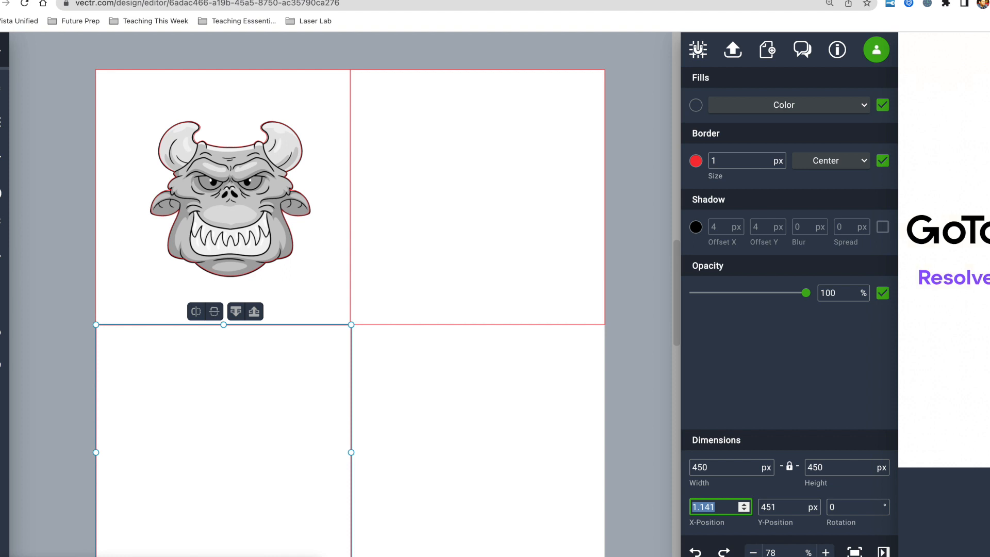
{"action": "key", "text": "Tab"}
{"action": "type", "text": "450"}
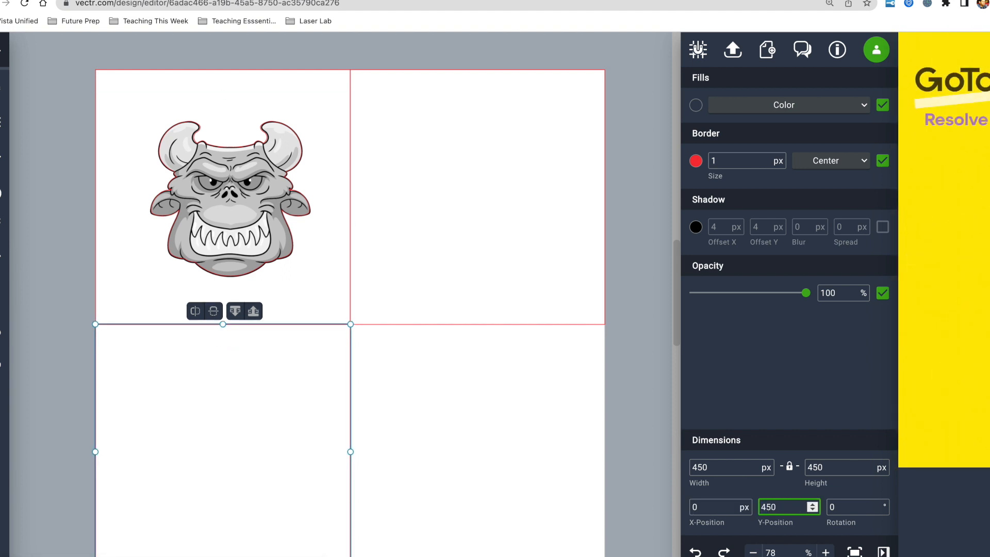
{"action": "left_click", "coordinate": [454, 485]}
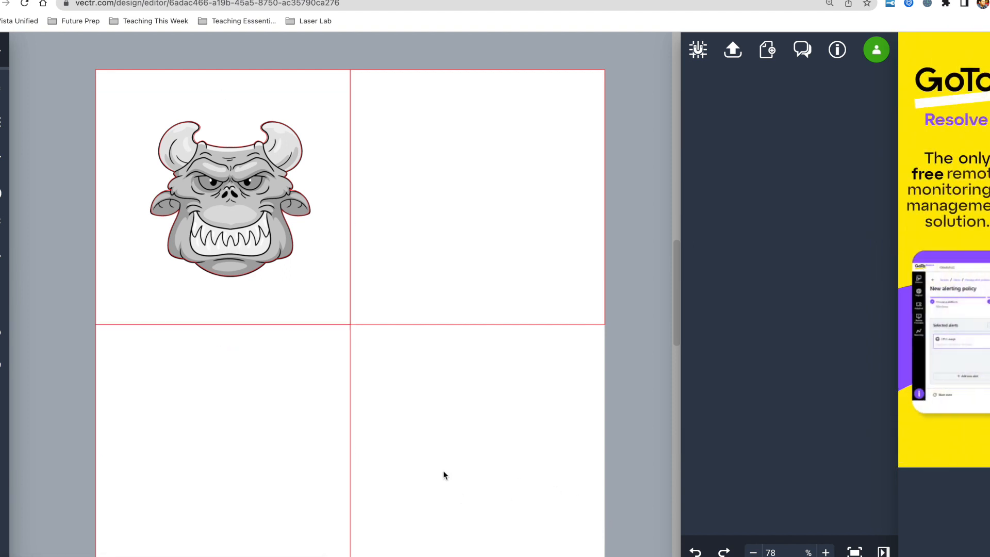
Duplicate the lower-left square and place the copy in the lower-right quarter of the page at X 450.
{"action": "left_click", "coordinate": [350, 387]}
{"action": "key", "text": "shift+Right"}
{"action": "key", "text": "shift+Down"}
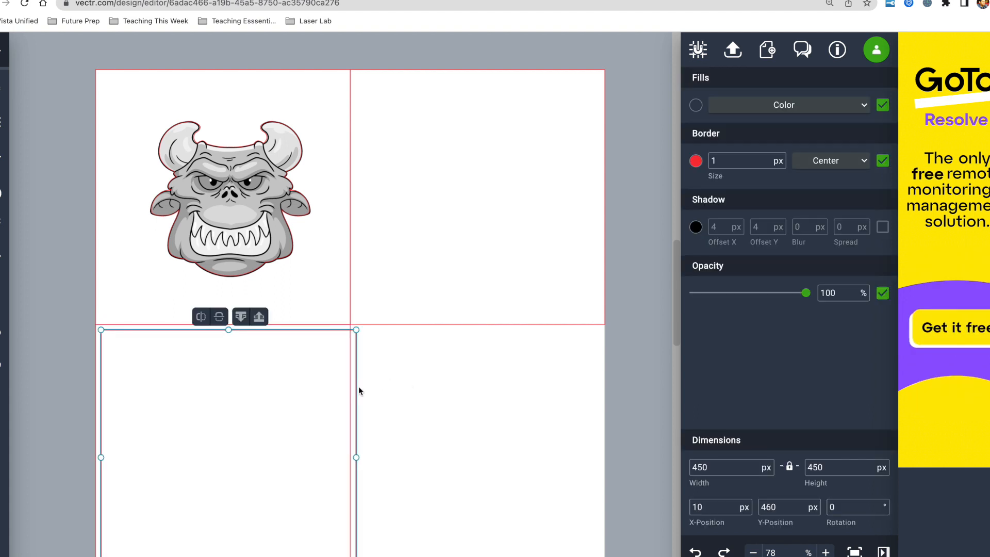
{"action": "left_click_drag", "start_coordinate": [356, 390], "coordinate": [614, 385]}
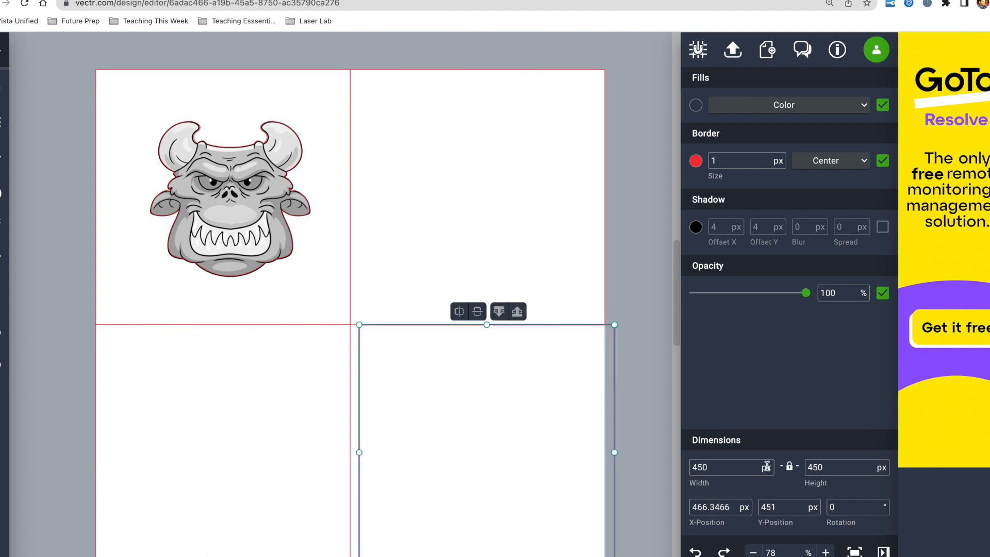
{"action": "left_click", "coordinate": [733, 506]}
{"action": "key", "text": "Tab"}
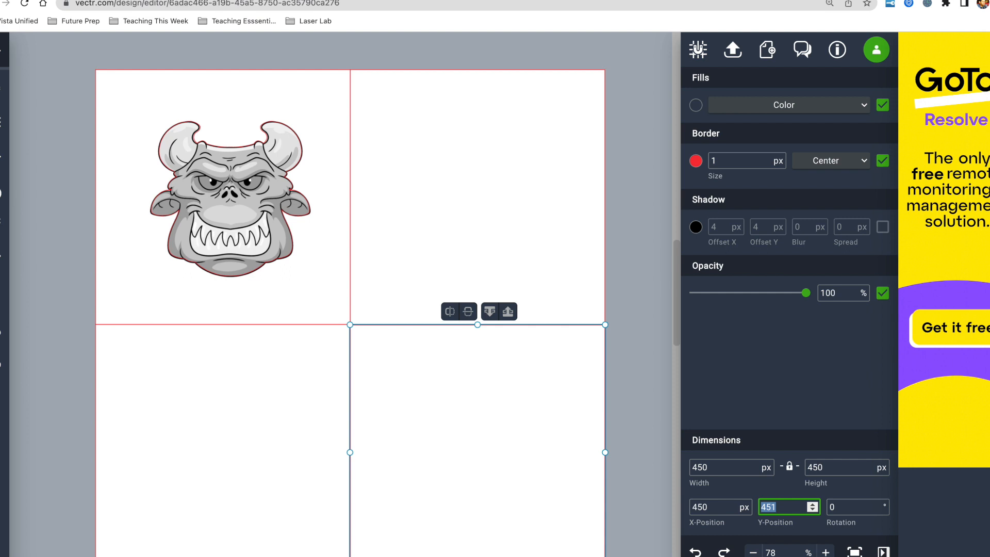
Select the upper-left square, the monster image and its outline, and centre them on each other horizontally and vertically.
{"action": "left_click", "coordinate": [276, 249]}
{"action": "left_click", "coordinate": [285, 319]}
{"action": "left_click", "coordinate": [264, 286]}
{"action": "left_click", "coordinate": [296, 307]}
{"action": "left_click_drag", "start_coordinate": [300, 297], "coordinate": [238, 190]}
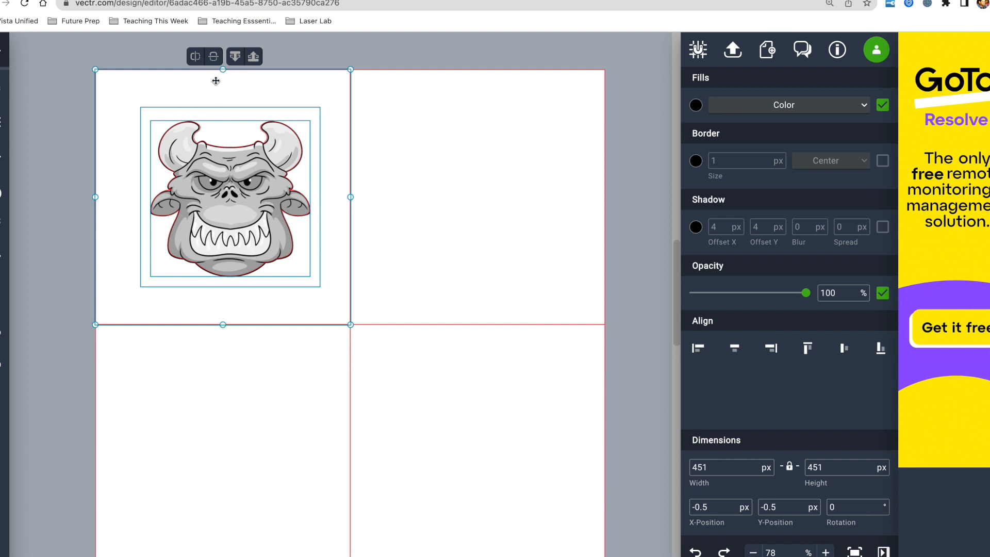
{"action": "left_click_drag", "start_coordinate": [56, 54], "coordinate": [271, 235]}
{"action": "left_click", "coordinate": [734, 348]}
{"action": "left_click", "coordinate": [844, 350]}
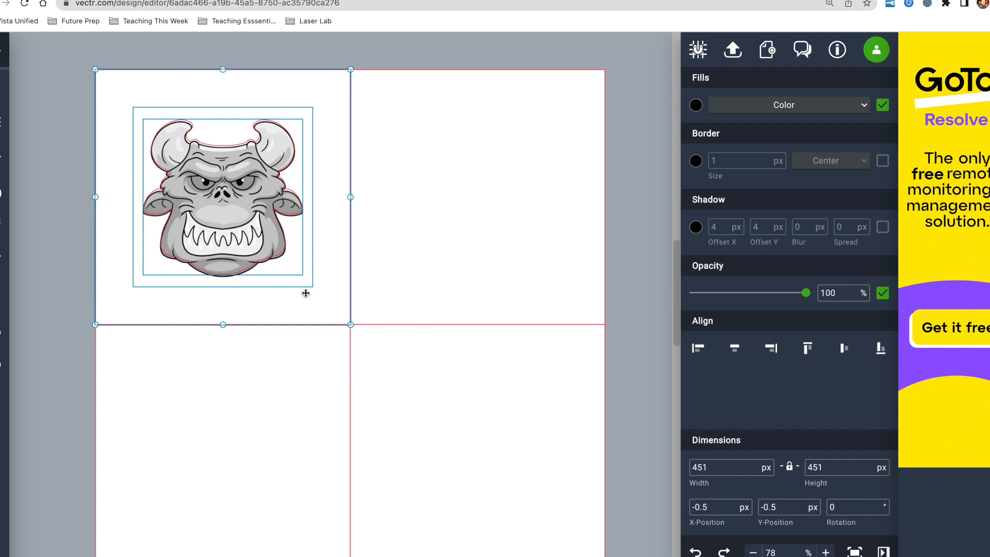
Duplicate the selected square, monster image and outline, and move the copies over the upper-right square.
{"action": "key", "text": "super+c"}
{"action": "key", "text": "super+v"}
{"action": "left_click_drag", "start_coordinate": [240, 237], "coordinate": [500, 224]}
{"action": "left_click", "coordinate": [466, 336]}
Delete the copied monster image and copied square, and move the remaining outline to the middle of the upper-right square.
{"action": "left_click", "coordinate": [459, 148]}
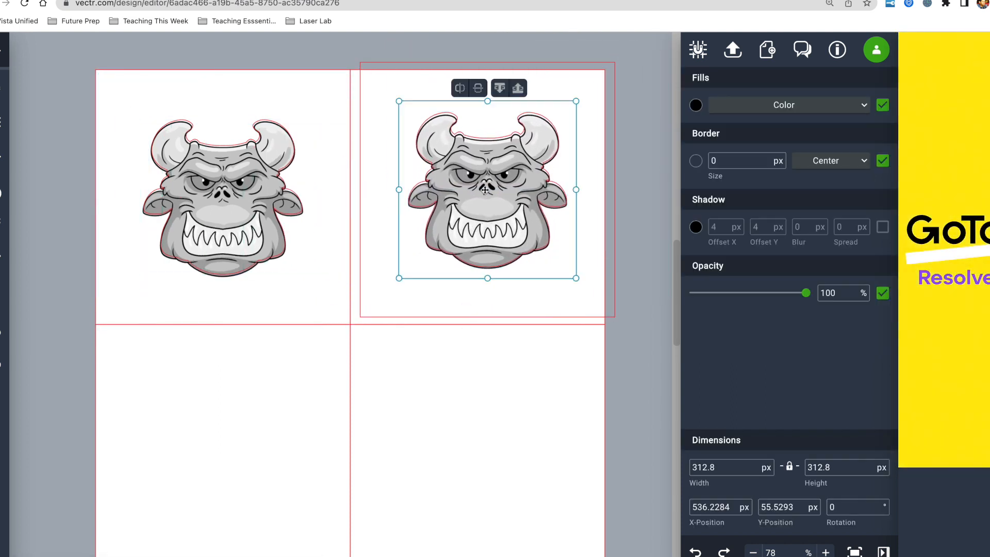
{"action": "key", "text": "Delete"}
{"action": "left_click", "coordinate": [384, 63]}
{"action": "key", "text": "Delete"}
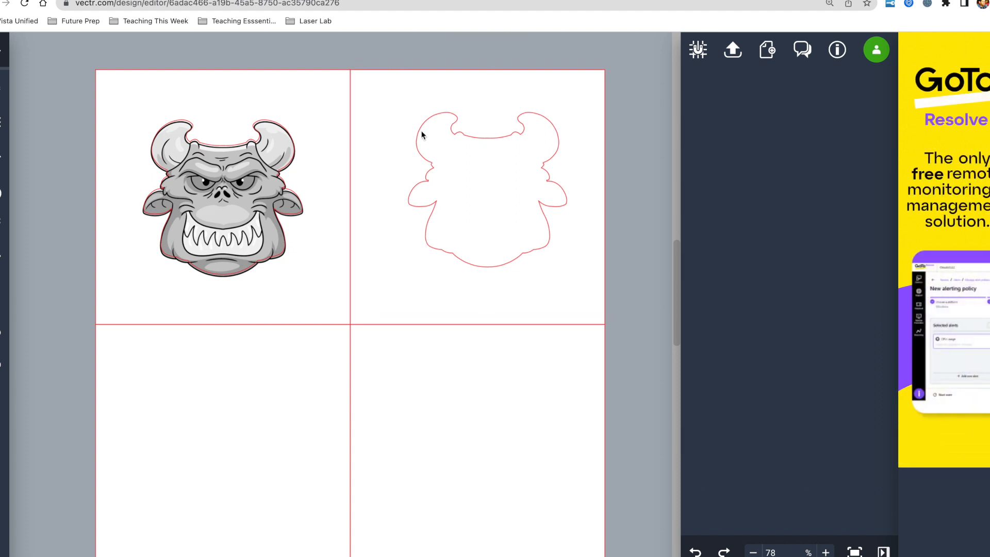
{"action": "mouse_move", "coordinate": [417, 133]}
{"action": "left_mouse_down"}
{"action": "mouse_move", "coordinate": [397, 148]}
{"action": "mouse_move", "coordinate": [409, 142]}
{"action": "left_mouse_up"}
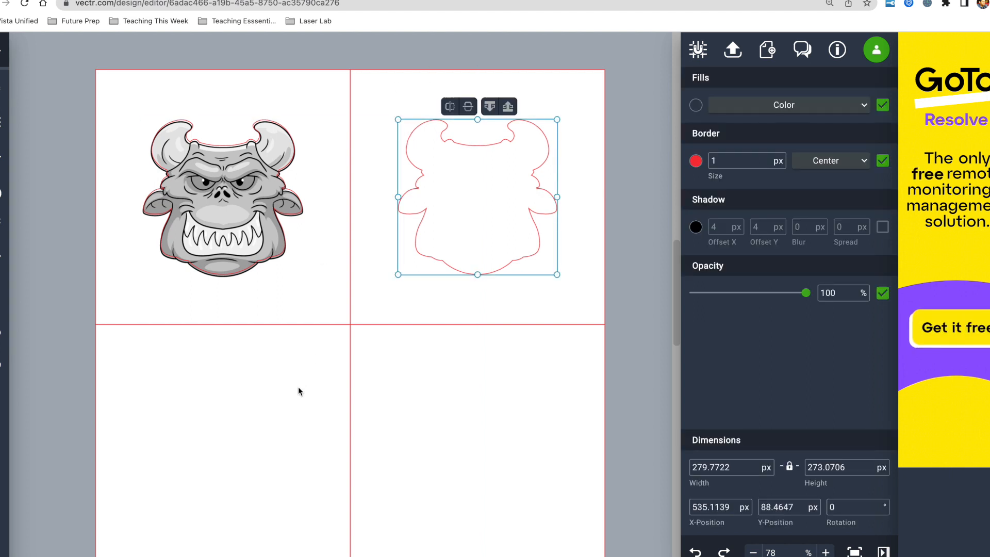
{"action": "left_click", "coordinate": [453, 246]}
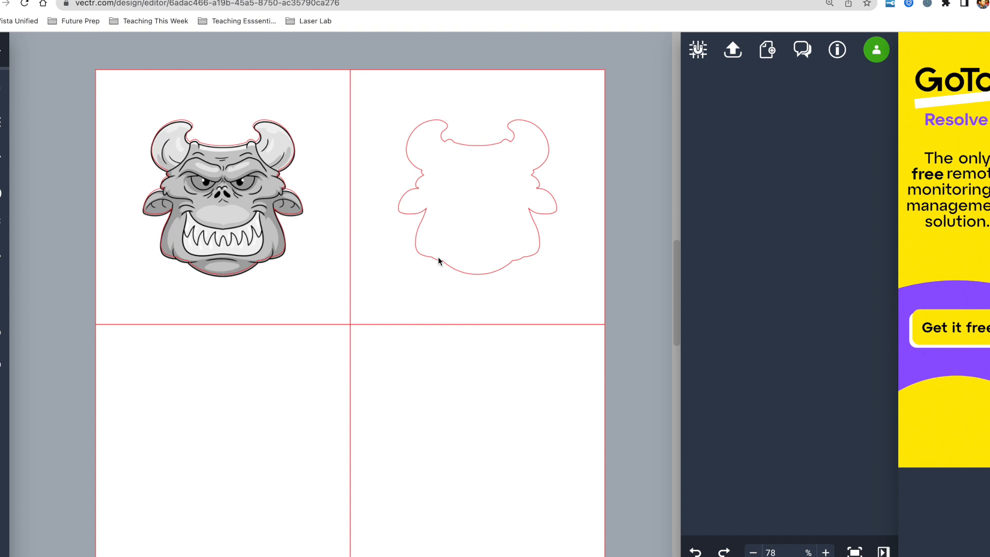
Duplicate the upper-right outline and place the copy in the middle of the lower-left square at about X 85, Y 538.
{"action": "left_click", "coordinate": [439, 259]}
{"action": "key", "text": "super+c"}
{"action": "key", "text": "super+v"}
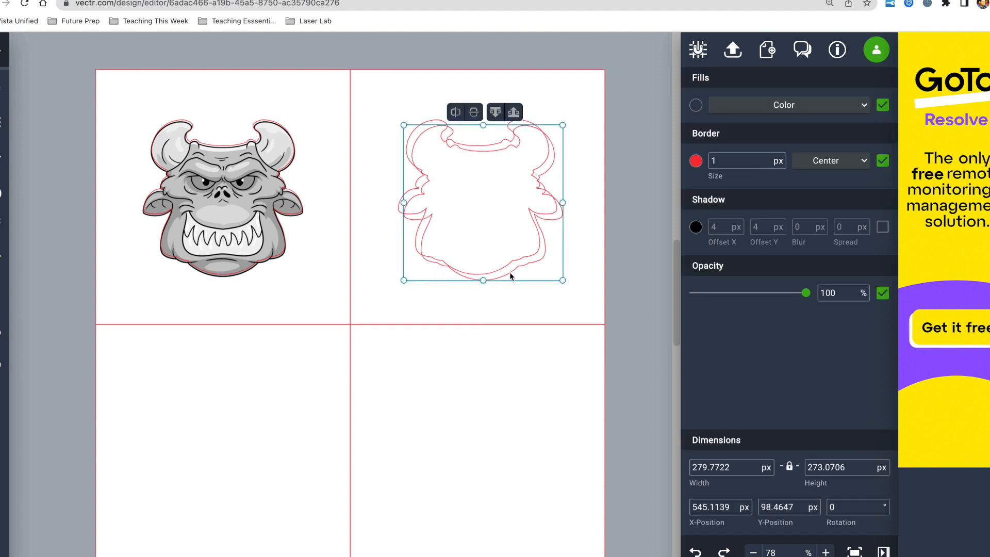
{"action": "left_click_drag", "start_coordinate": [510, 271], "coordinate": [251, 523]}
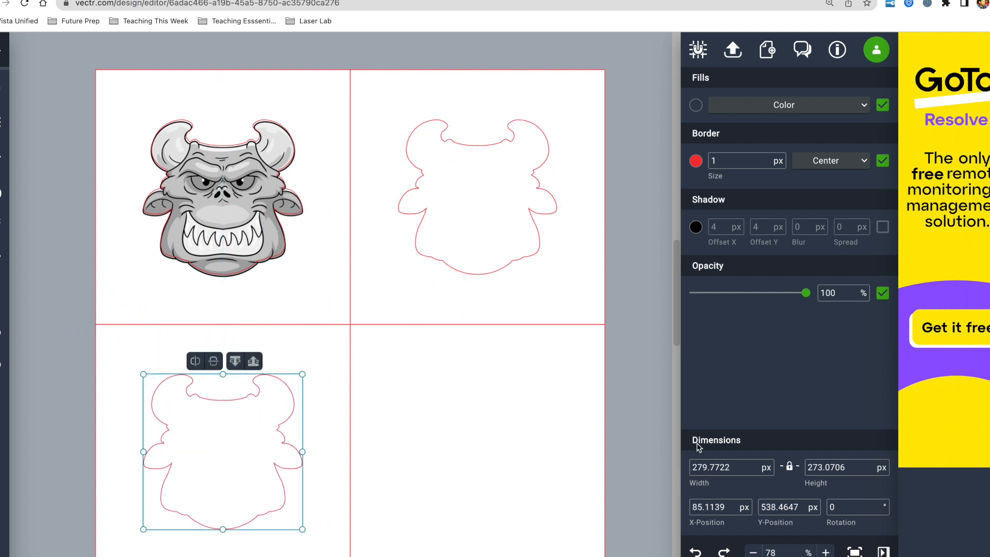
Enlarge the lower-left outline proportionally to a width of 290 px.
{"action": "double_click", "coordinate": [711, 467]}
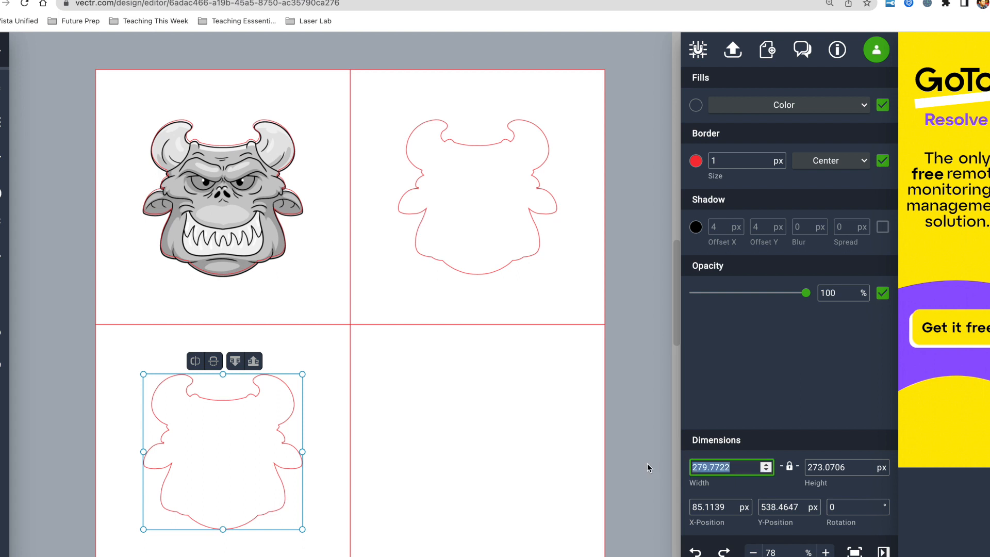
{"action": "type", "text": "290"}
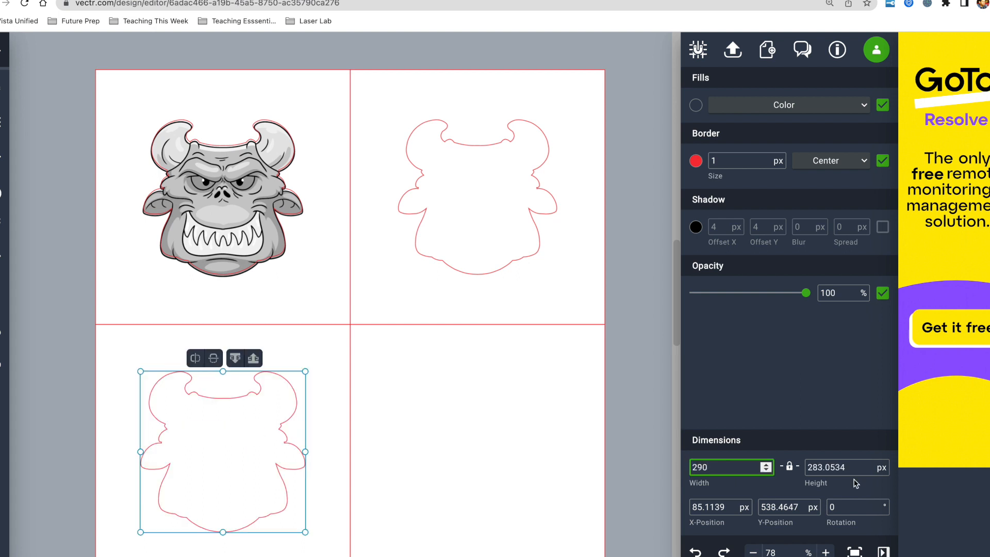
{"action": "left_click", "coordinate": [70, 469]}
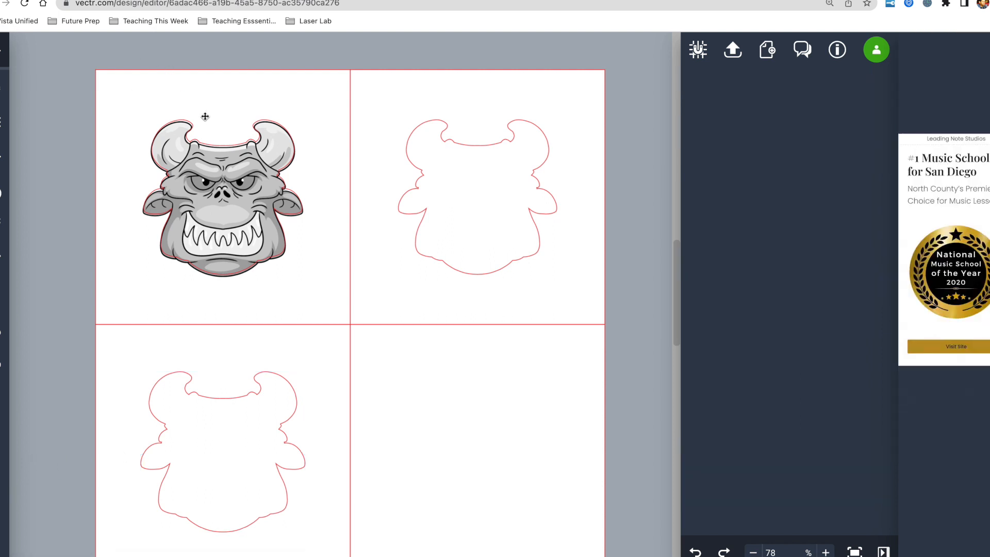
Delete the red outline around the monster image in the upper-left square, keeping the image.
{"action": "left_click", "coordinate": [216, 144]}
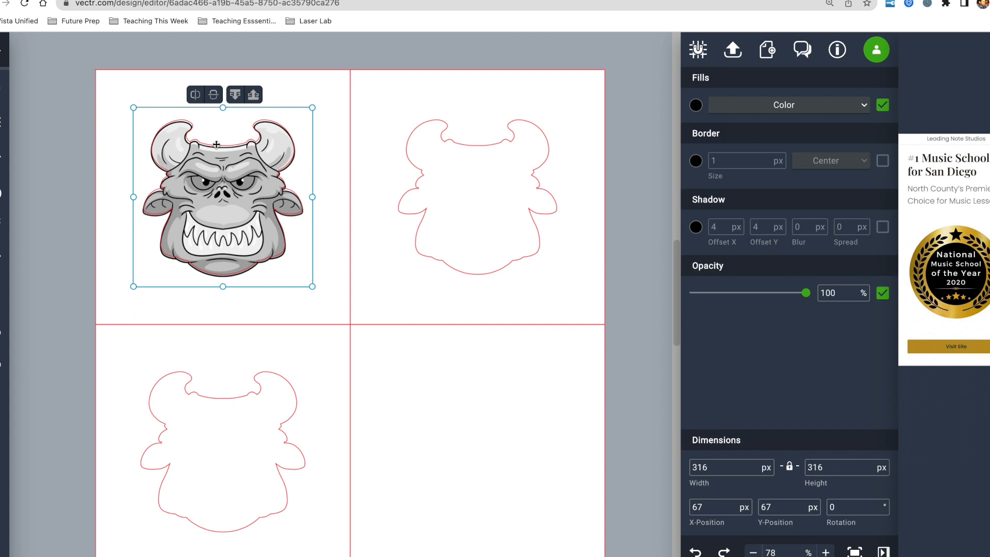
{"action": "left_click", "coordinate": [220, 146]}
{"action": "key", "text": "Delete"}
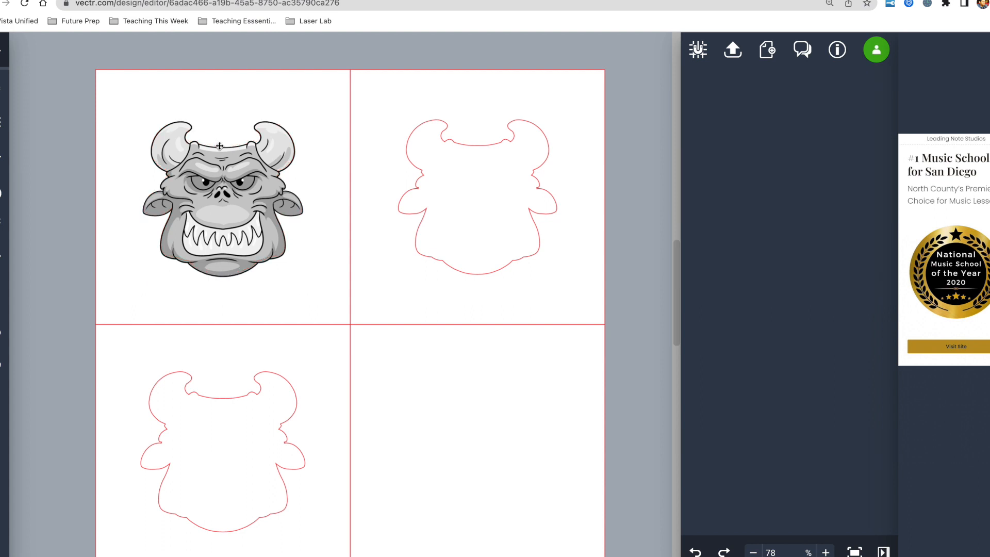
Open the export options for the finished layout.
{"action": "left_click", "coordinate": [733, 49]}
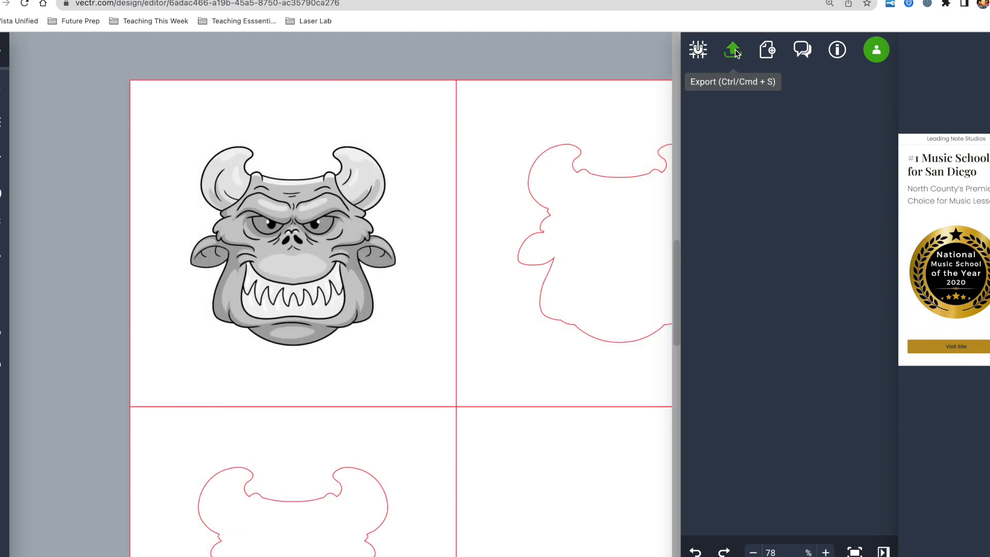